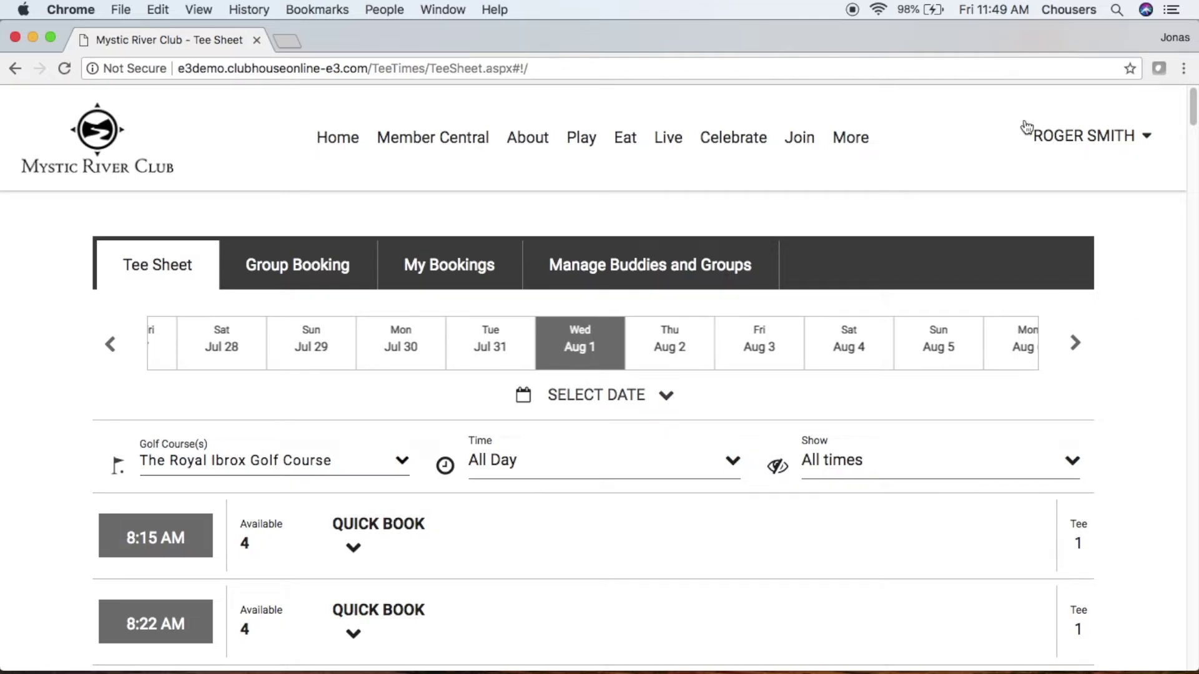
- Switch from the tee sheet to the Manage Buddies and Groups page
left_click(753, 256)
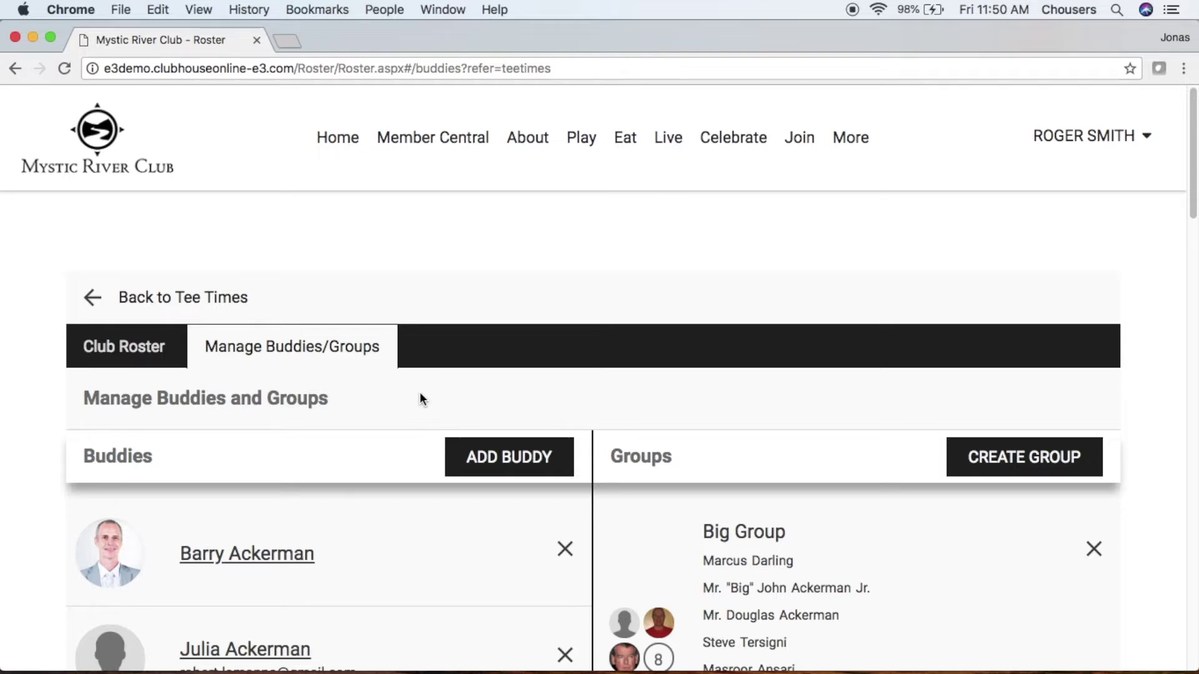
- Bring up the ADD BUDDY menu with its member and guest choices
left_click(565, 459)
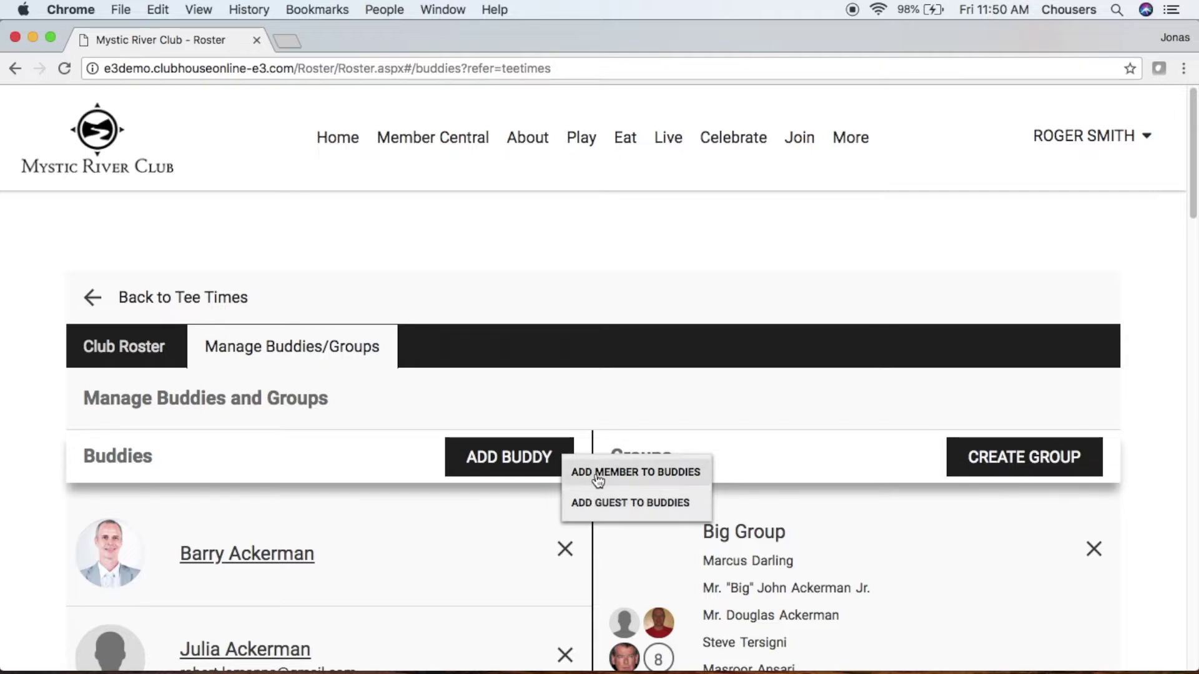
- Add a club member to buddies via name search and confirm with YES, ADD
left_click(598, 478)
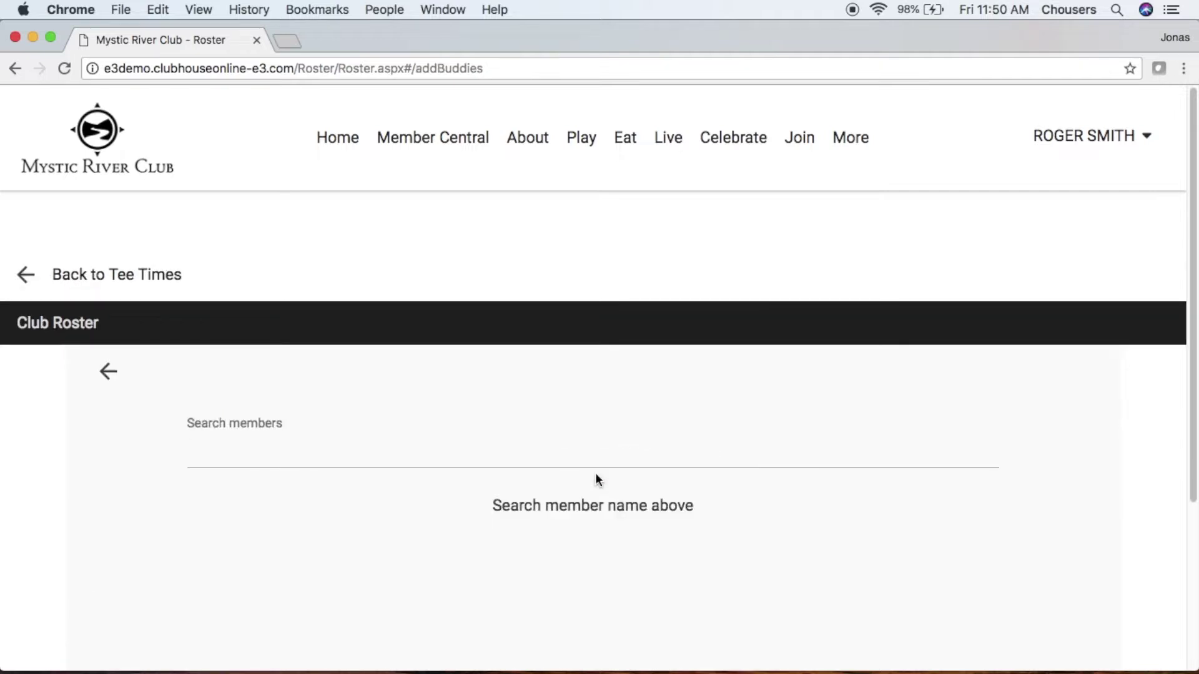
type("joh")
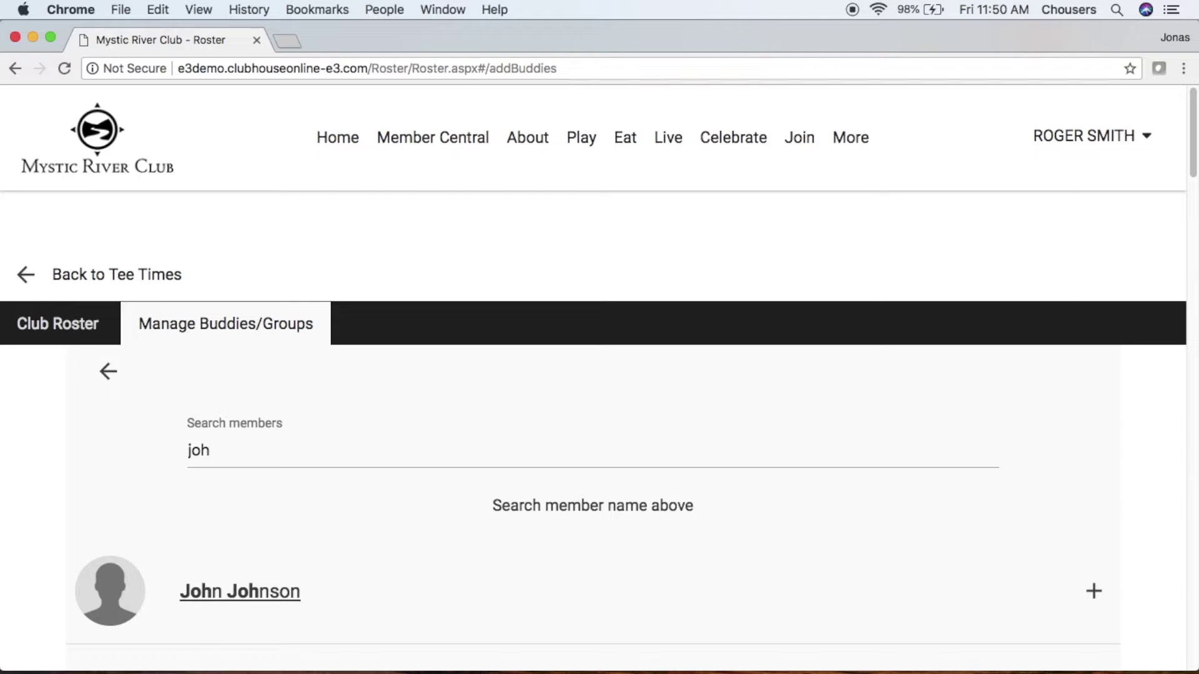
type("n")
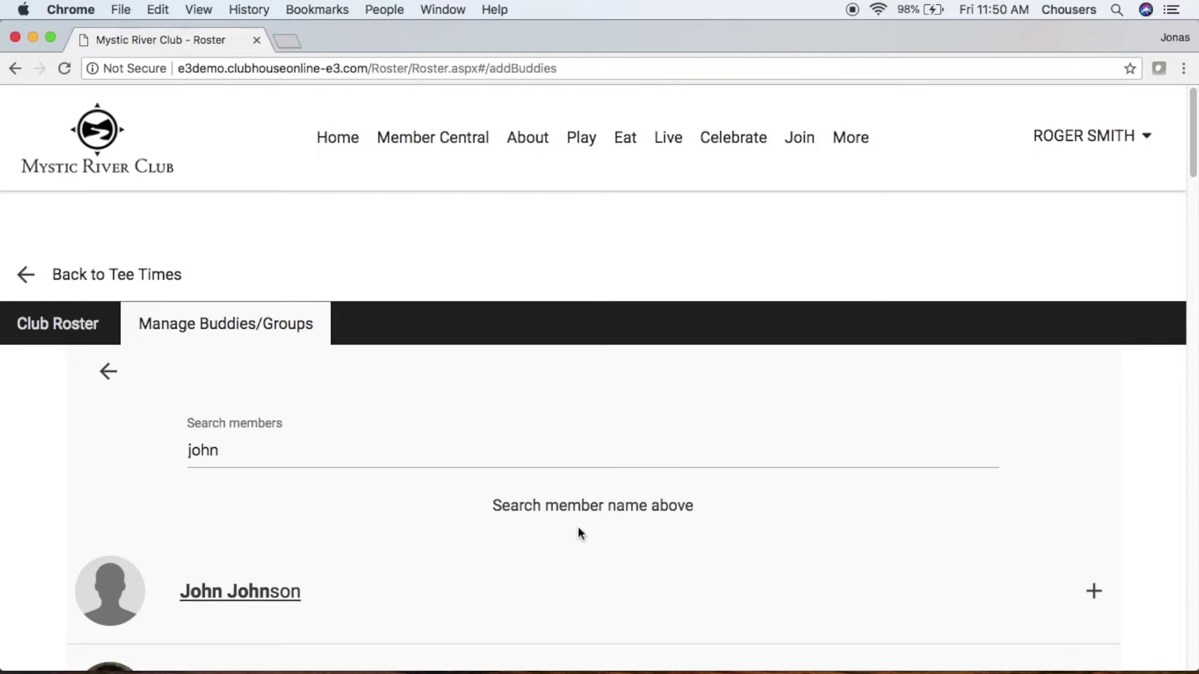
left_click(541, 583)
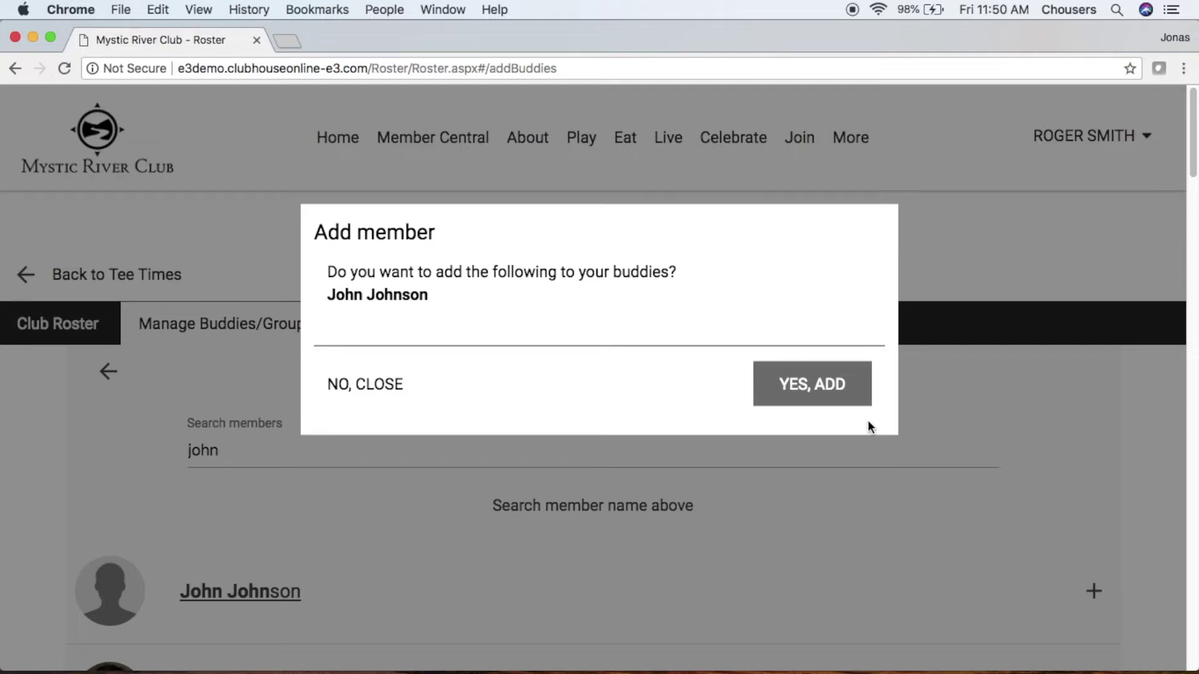
left_click(858, 390)
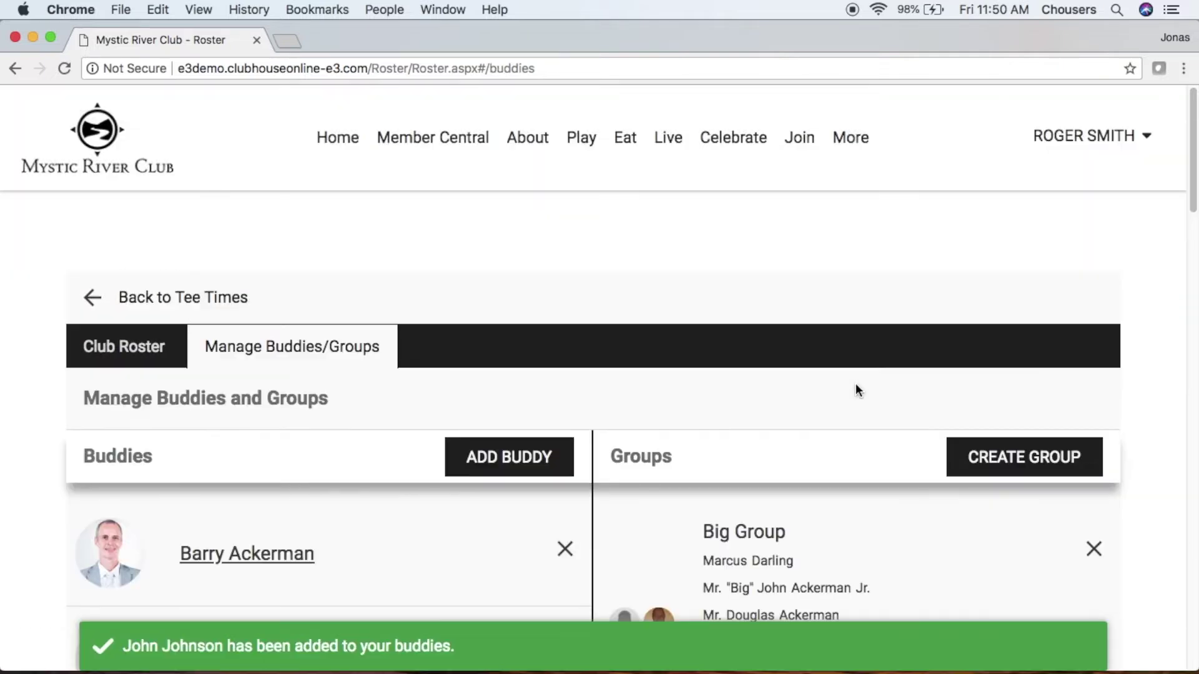
- Check the new member appears in the buddies list and reopen the ADD BUDDY choices
scroll(857, 389, "down", 5)
scroll(857, 388, "down", 10)
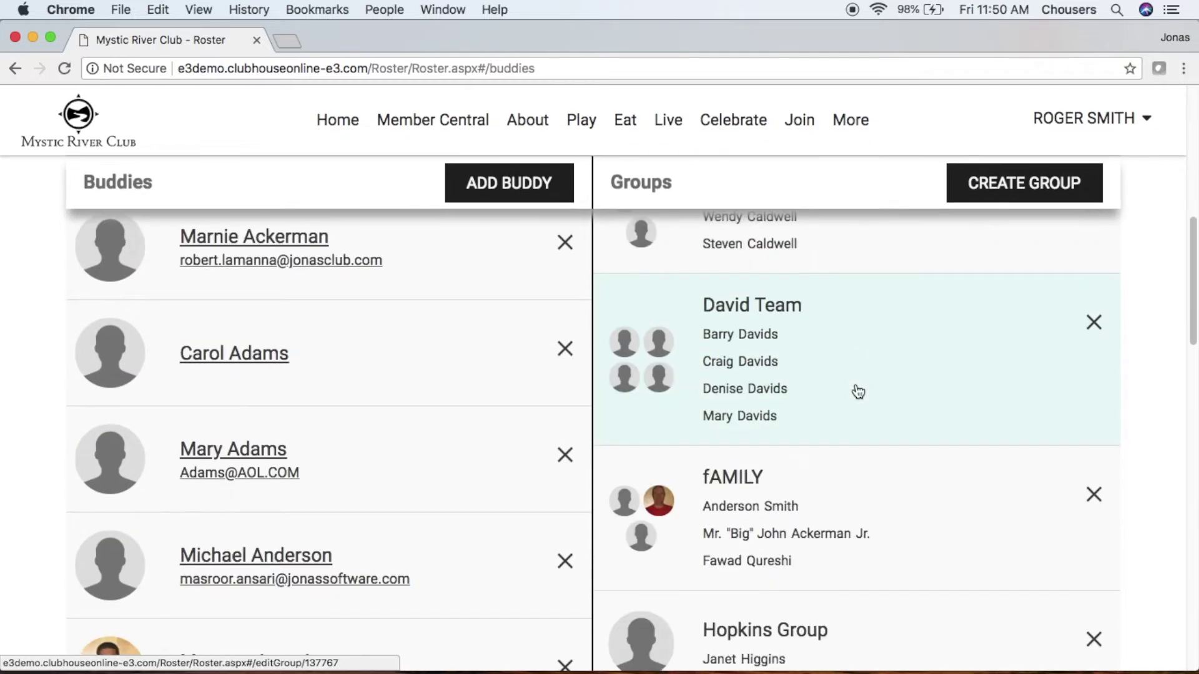
scroll(857, 388, "down", 6)
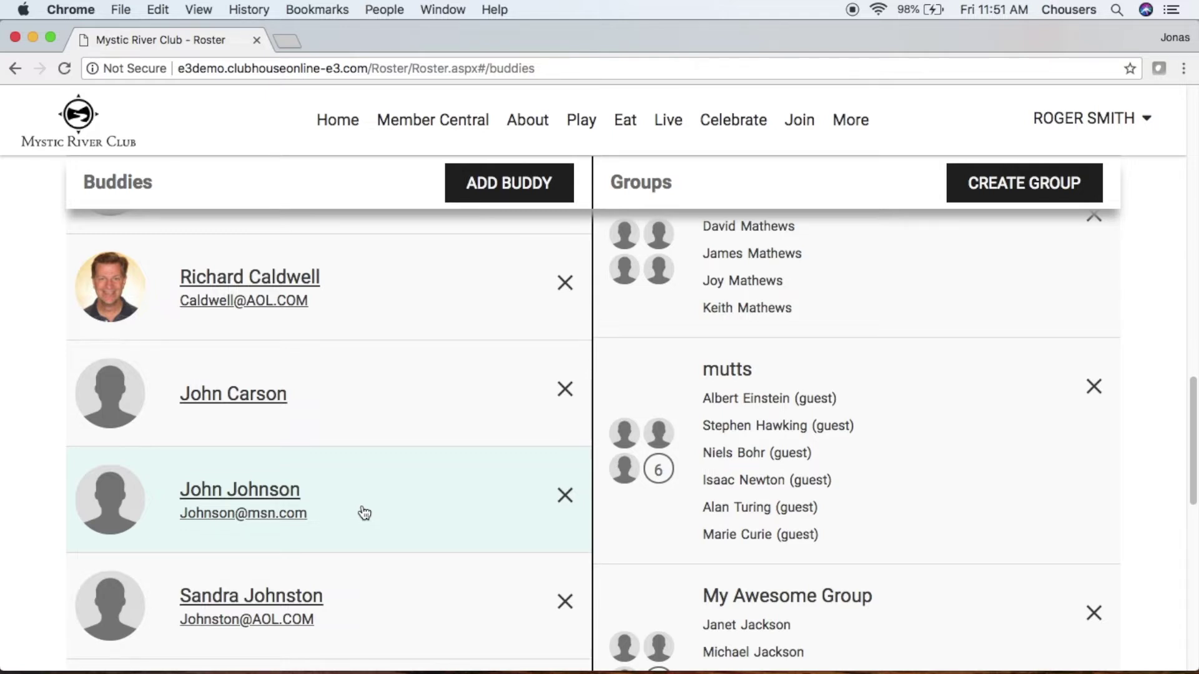
left_click(535, 191)
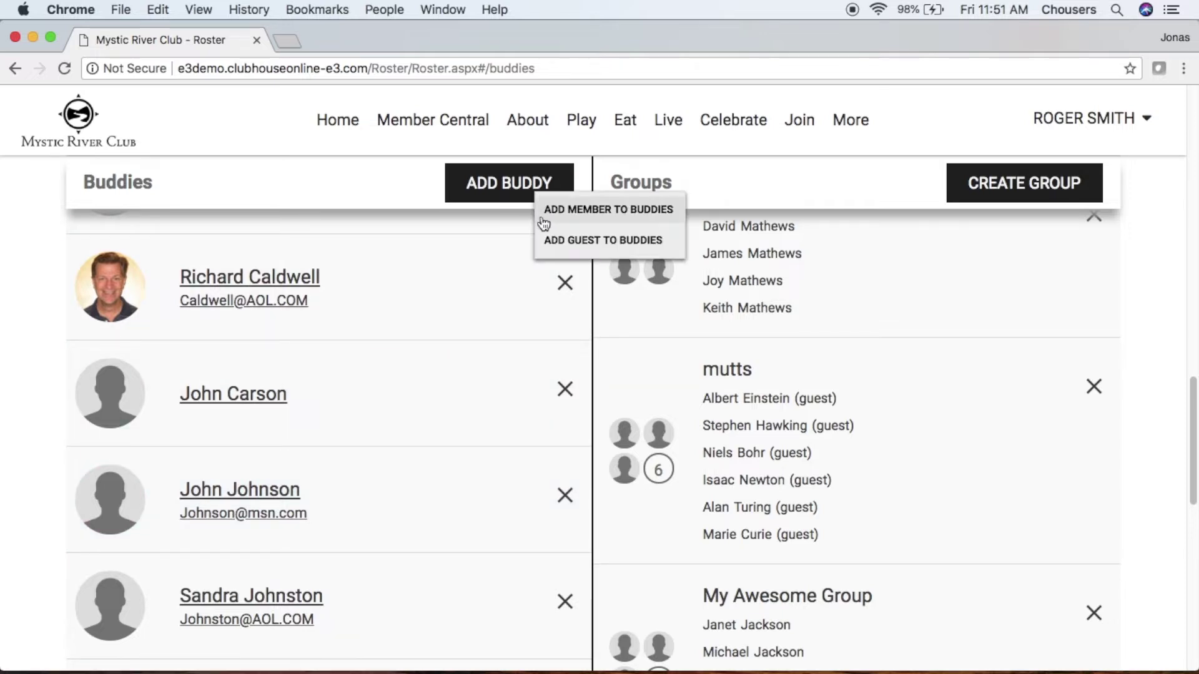
- Add a guest buddy with first name, last name and e-mail address, and confirm
left_click(566, 241)
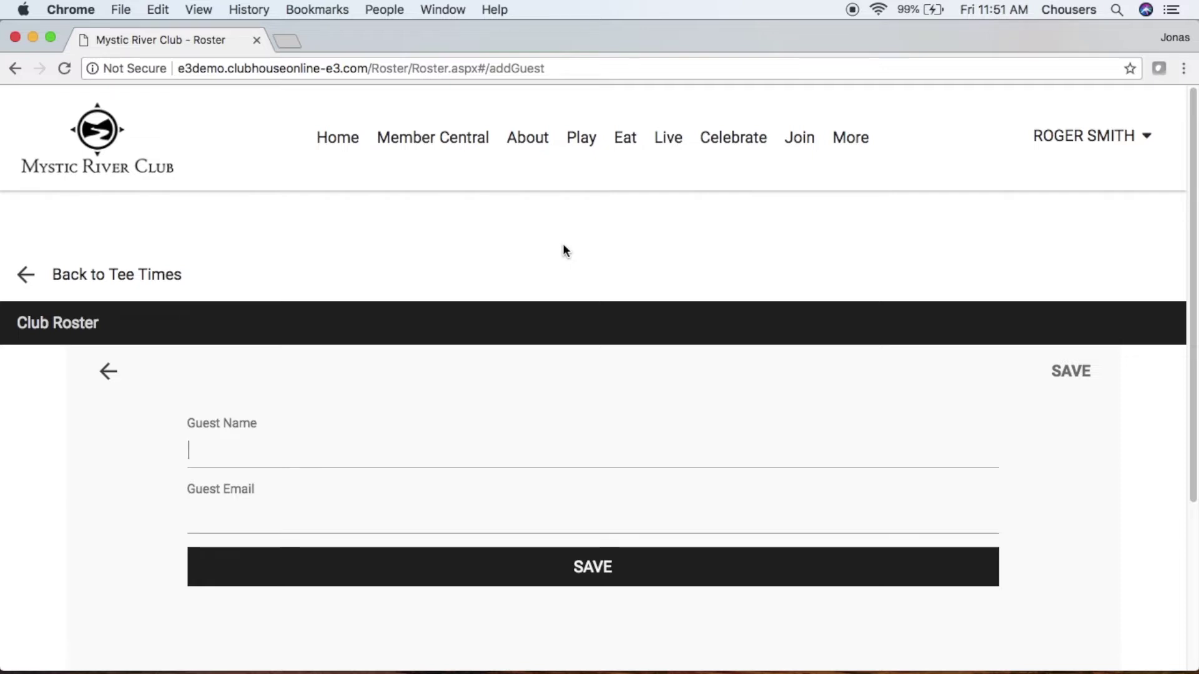
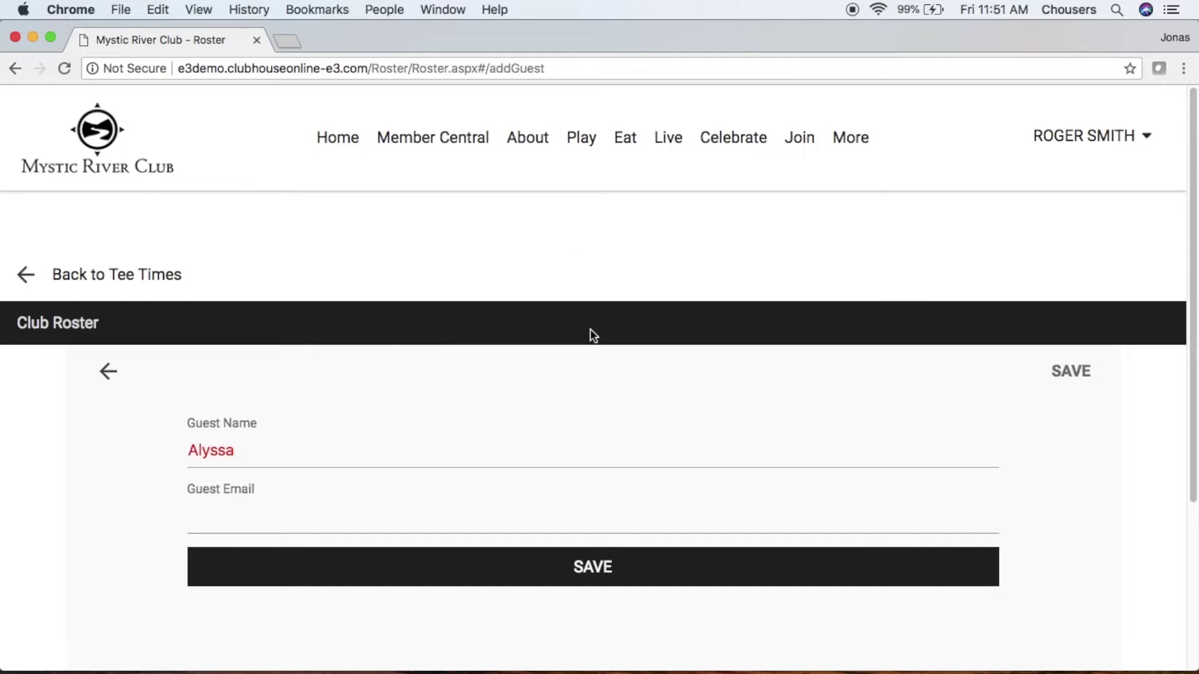
left_click(532, 549)
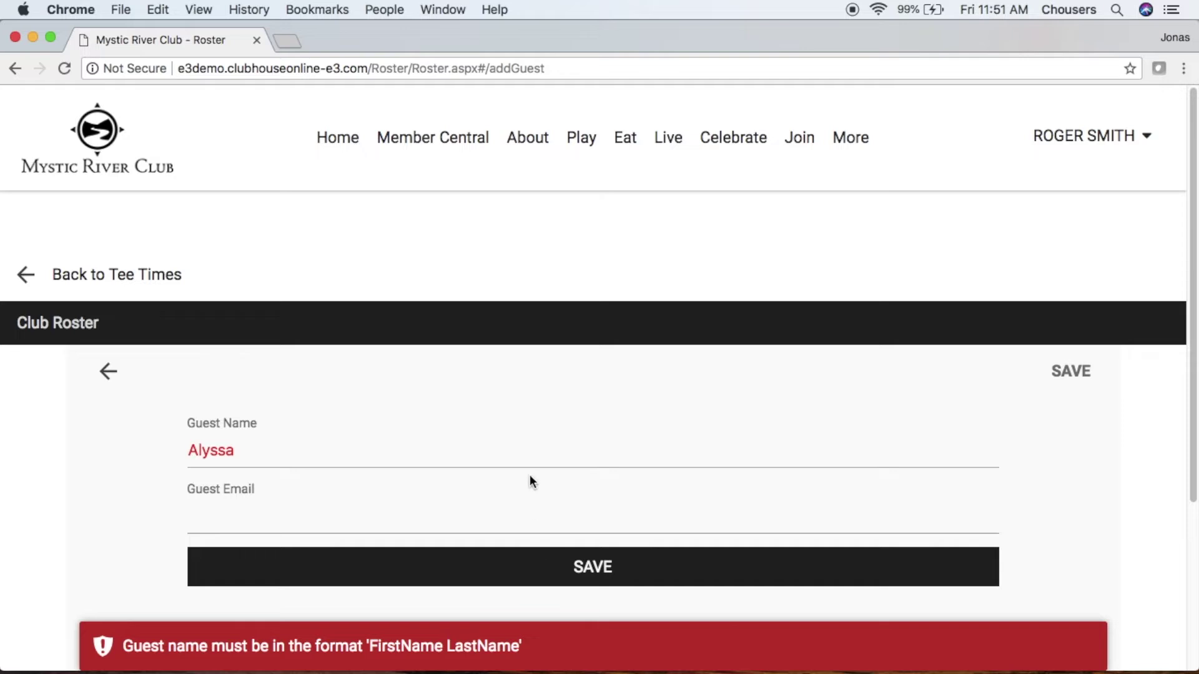
left_click(527, 455)
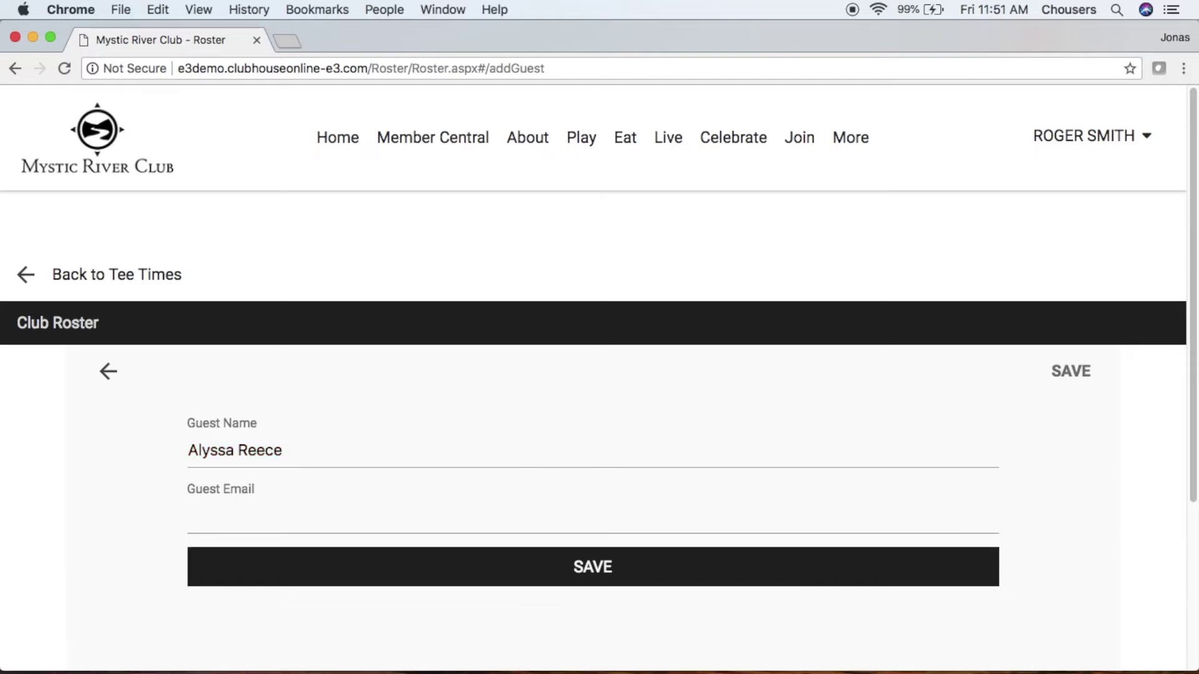
left_click(382, 516)
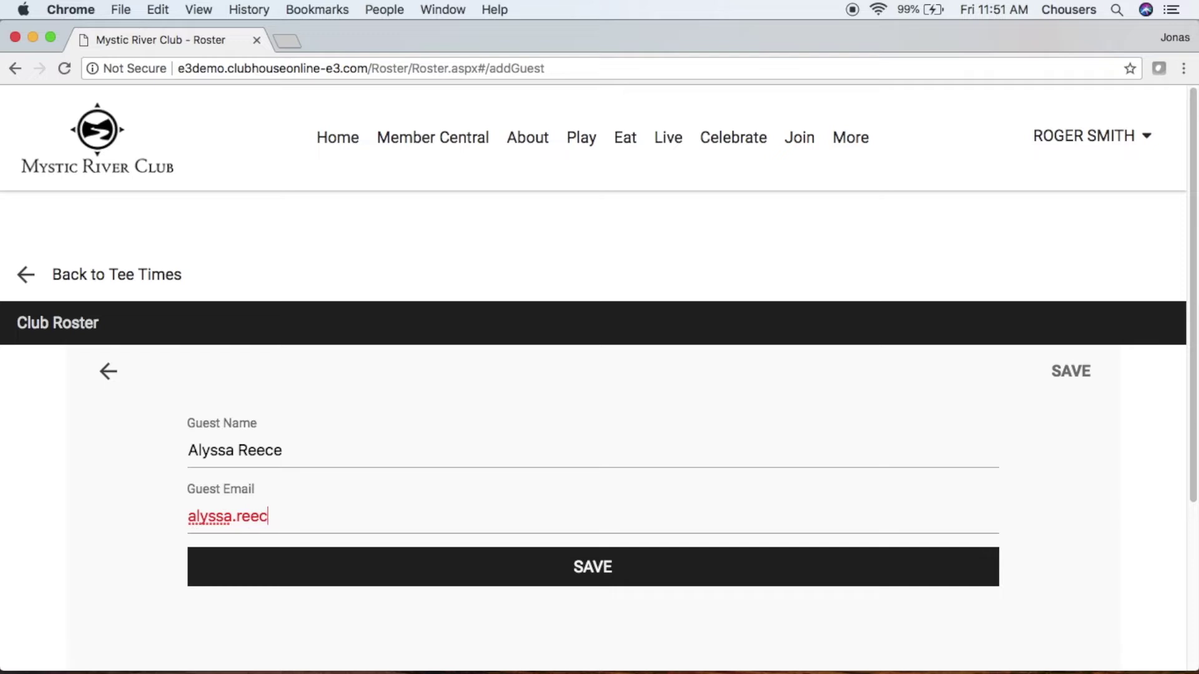
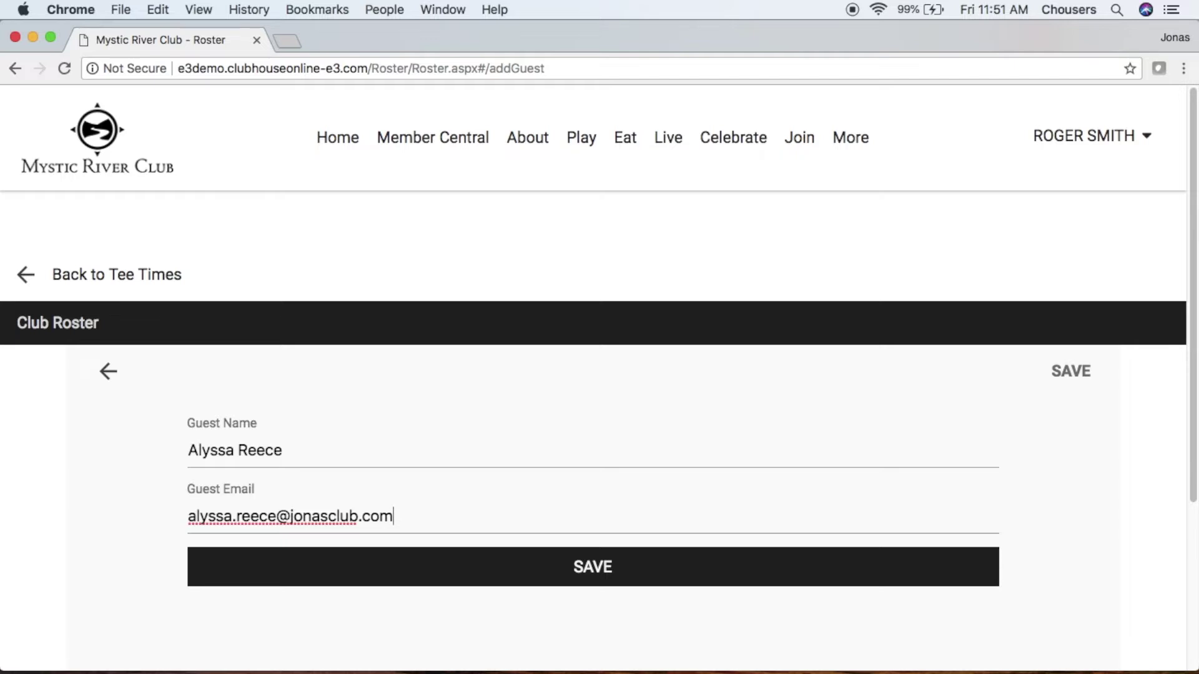
left_click(539, 571)
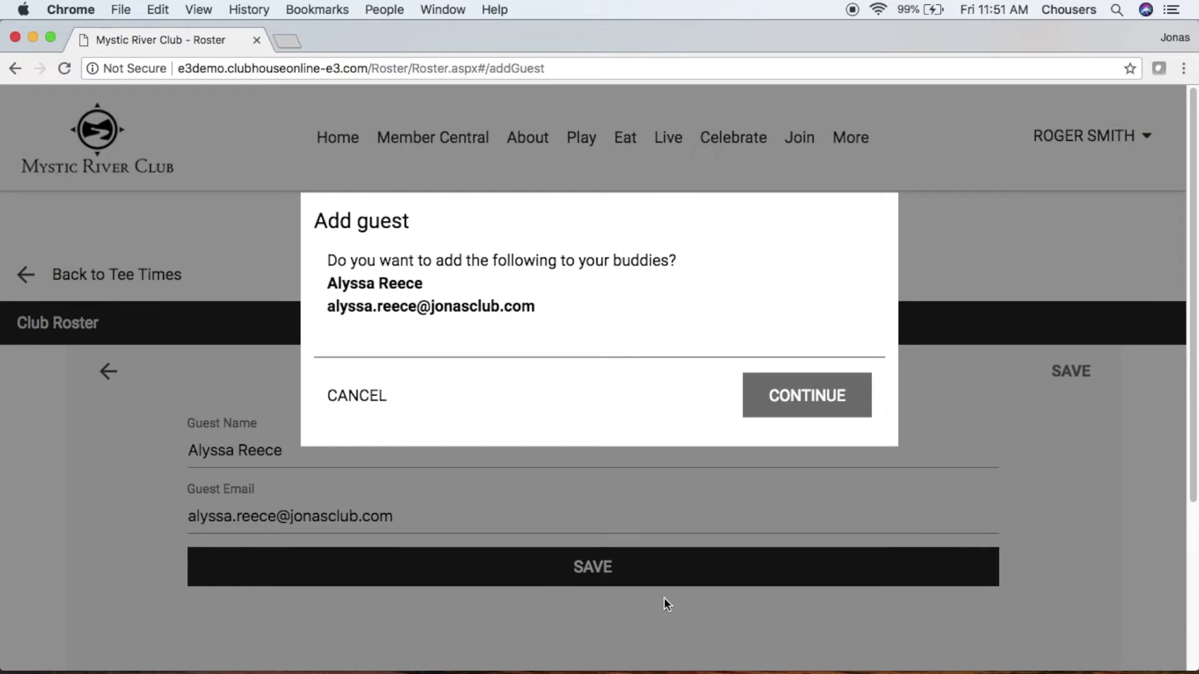
left_click(834, 392)
scroll(834, 393, "down", 3)
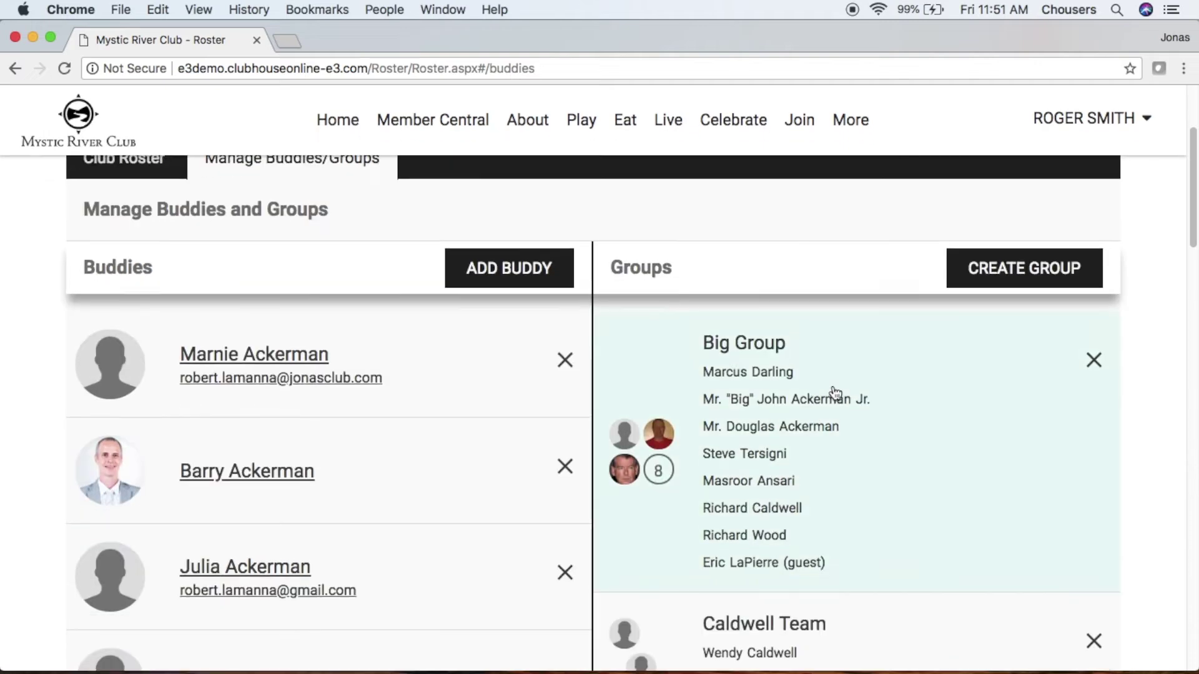
scroll(835, 392, "down", 15)
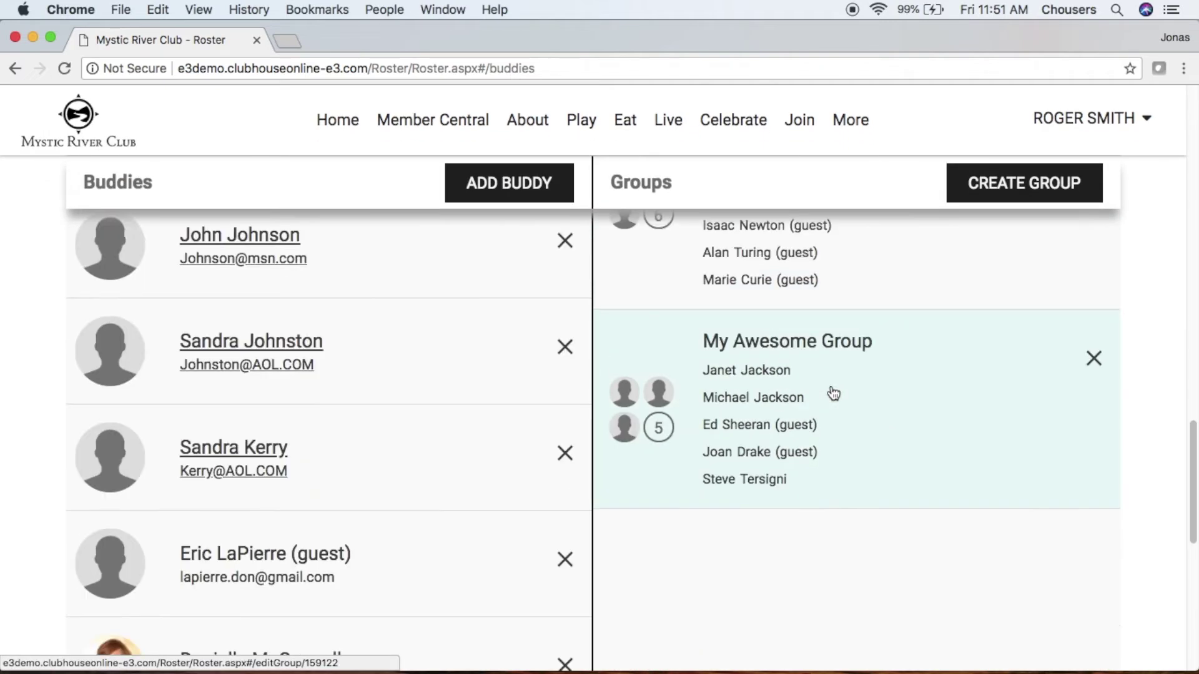
scroll(834, 394, "down", 5)
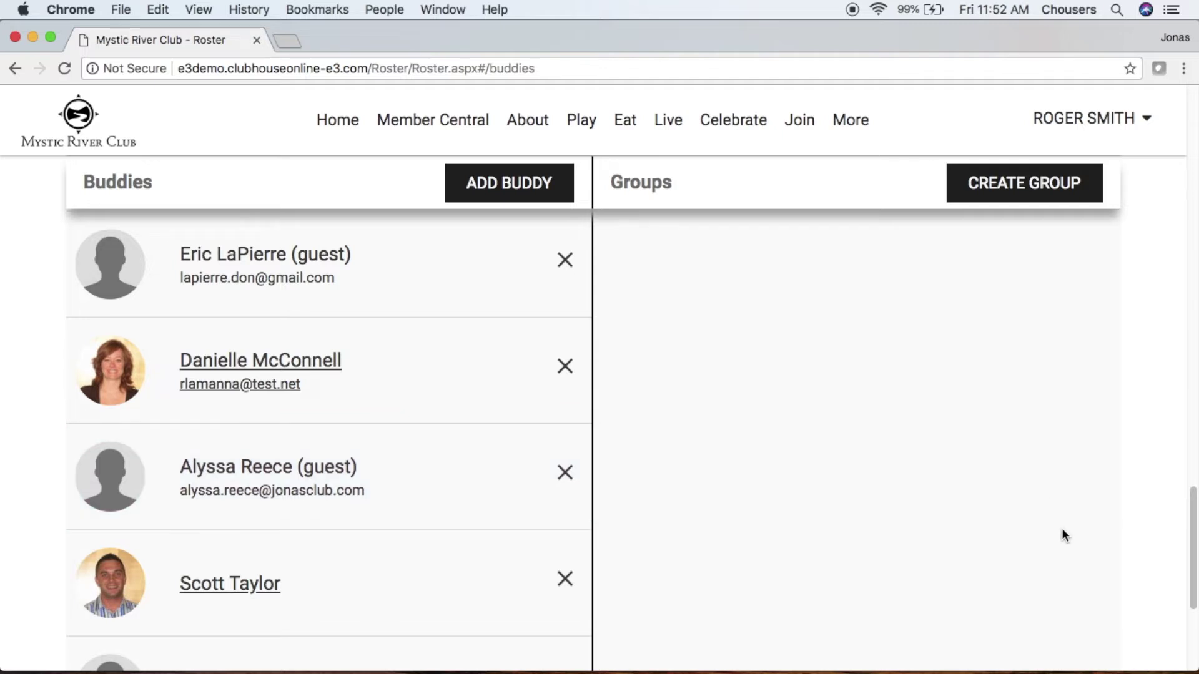
scroll(1063, 530, "up", 5)
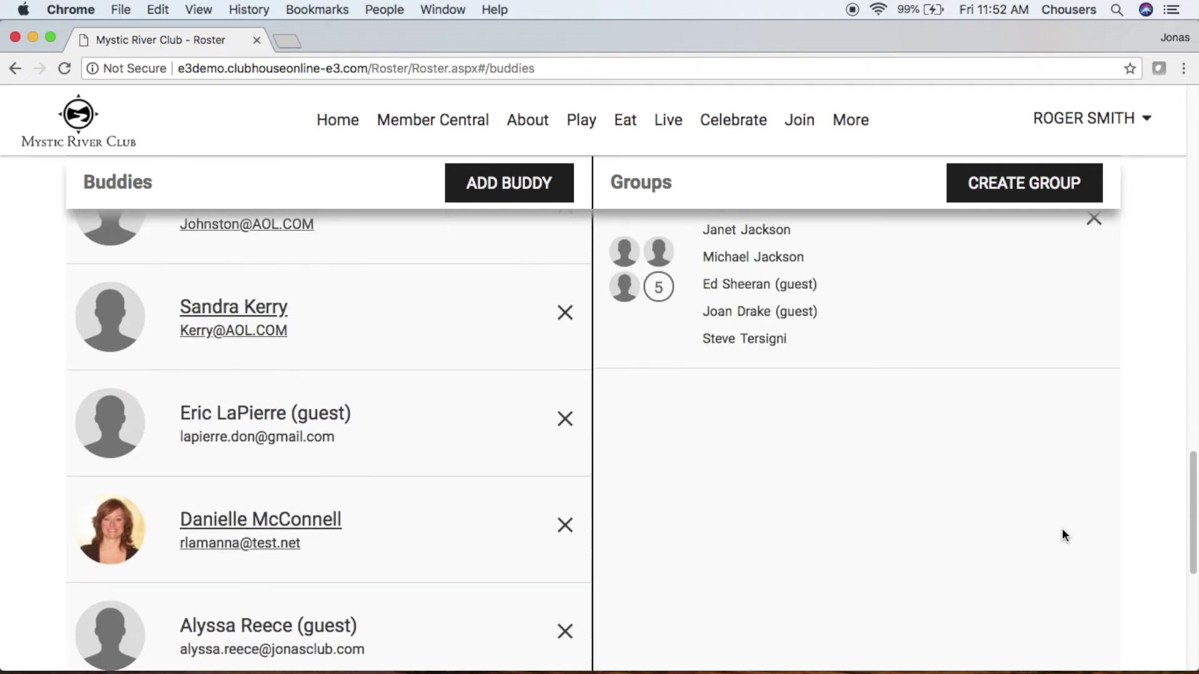
scroll(1064, 535, "up", 10)
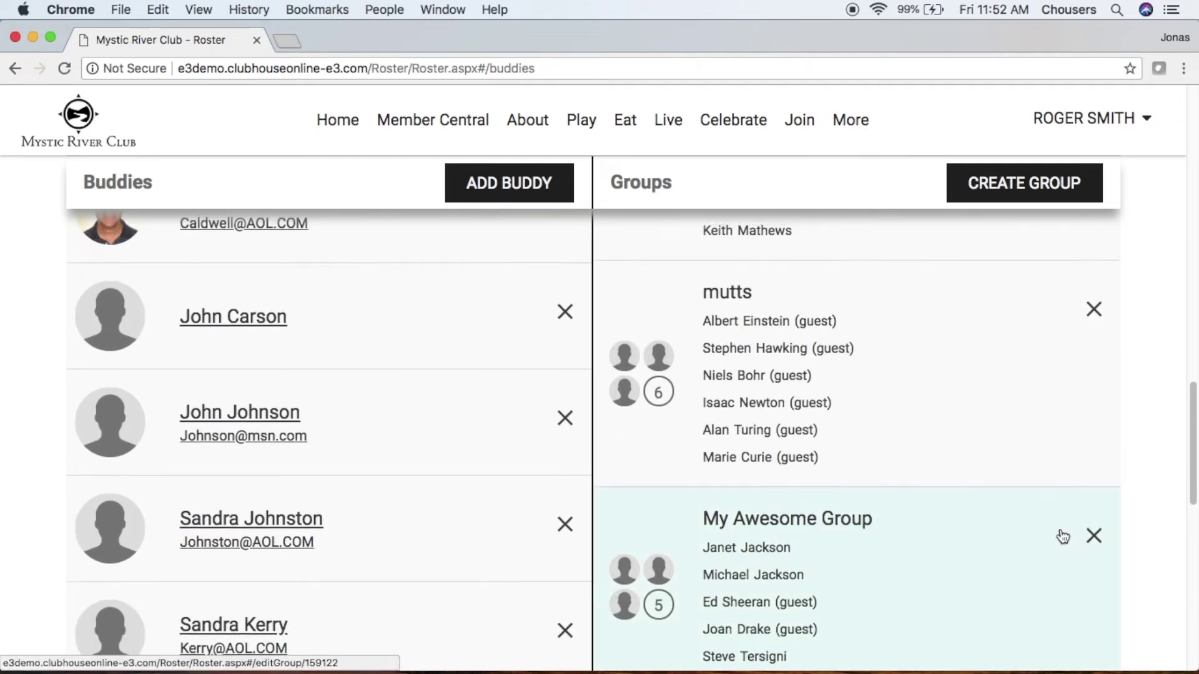
scroll(1060, 545, "up", 6)
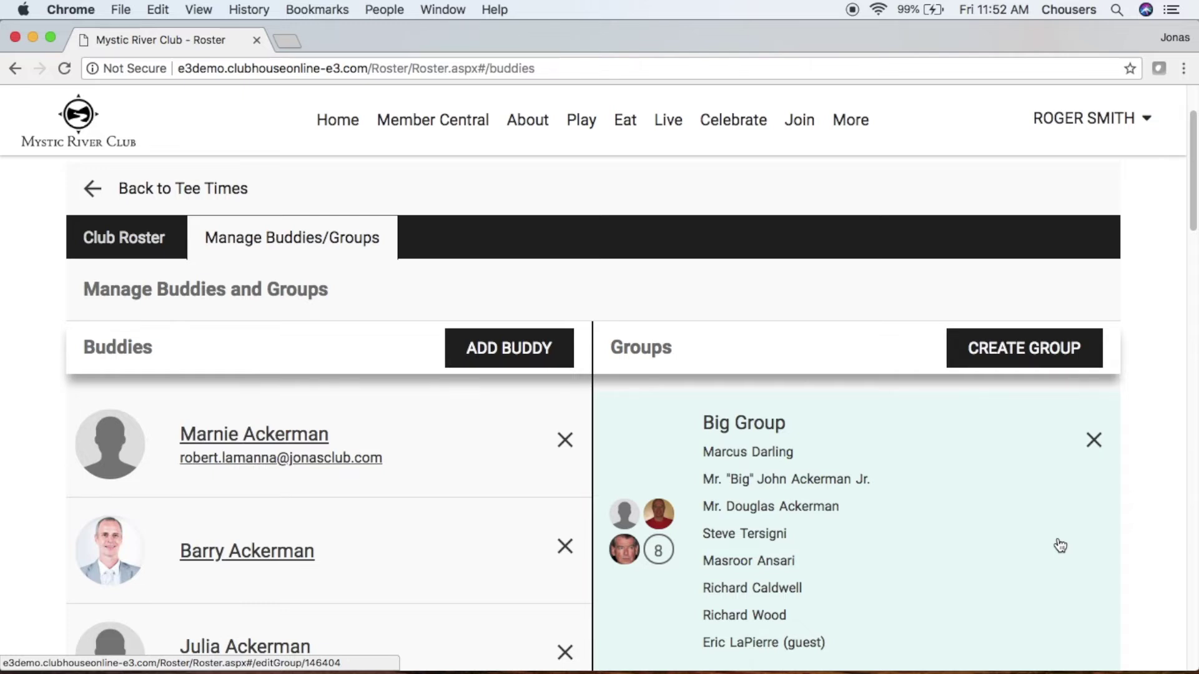
- Create and save a new group named 'Relatives'
left_click(1029, 357)
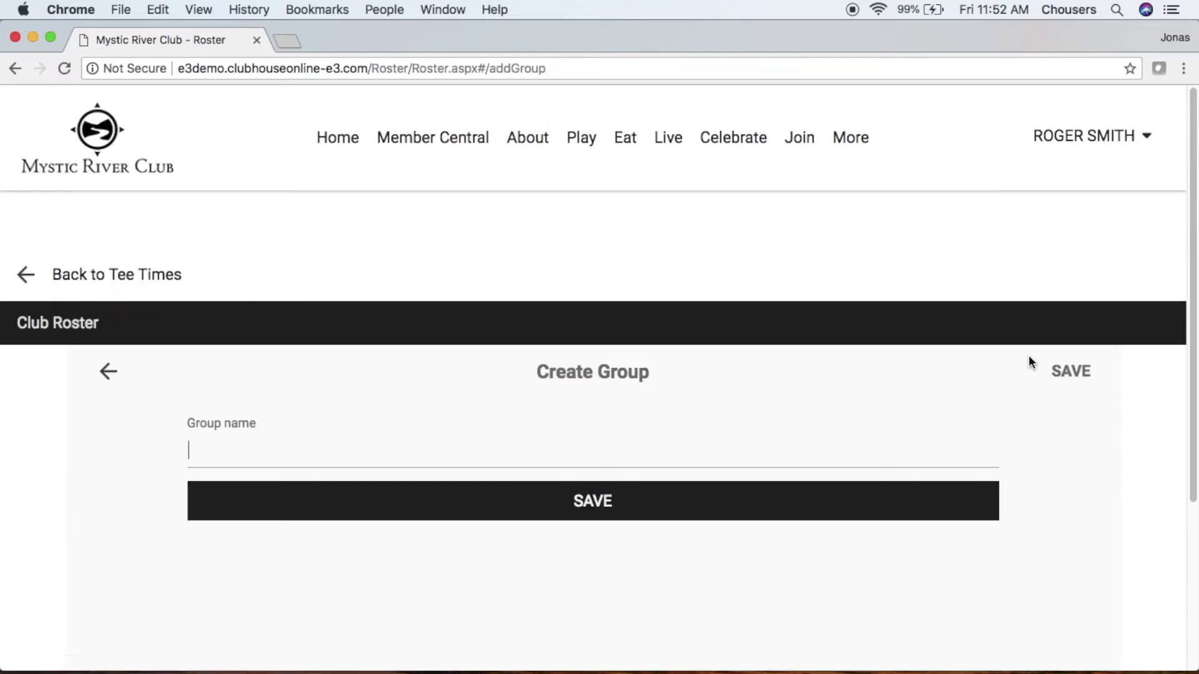
type("Relatives")
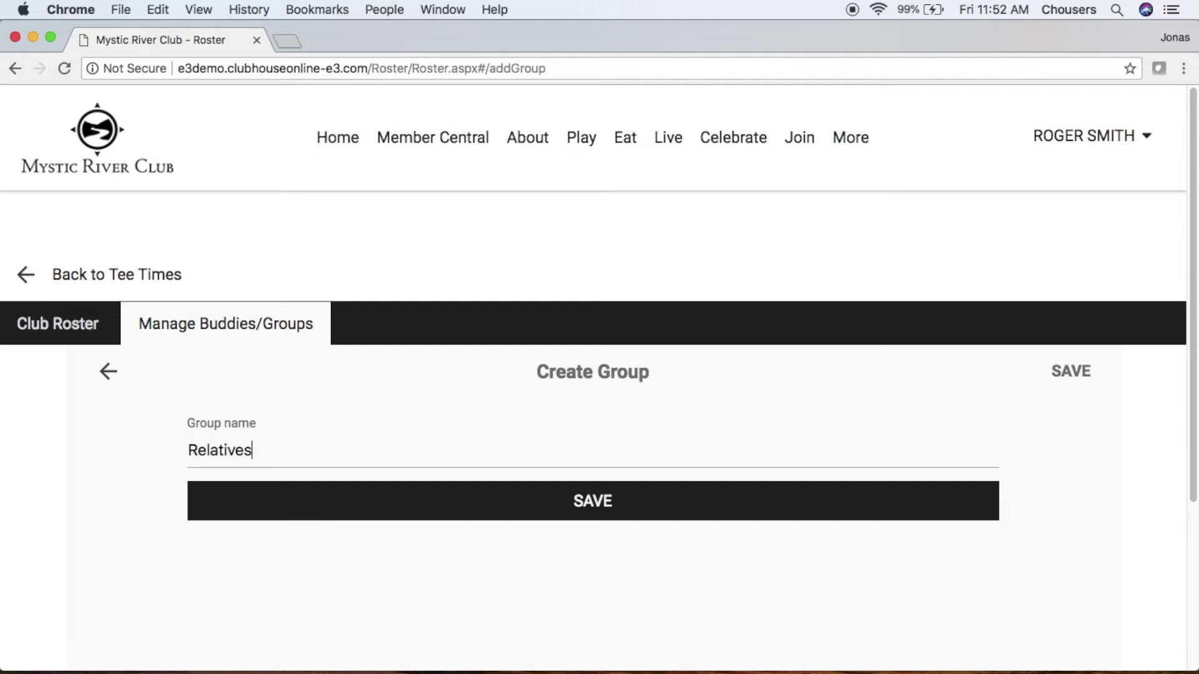
left_click(751, 517)
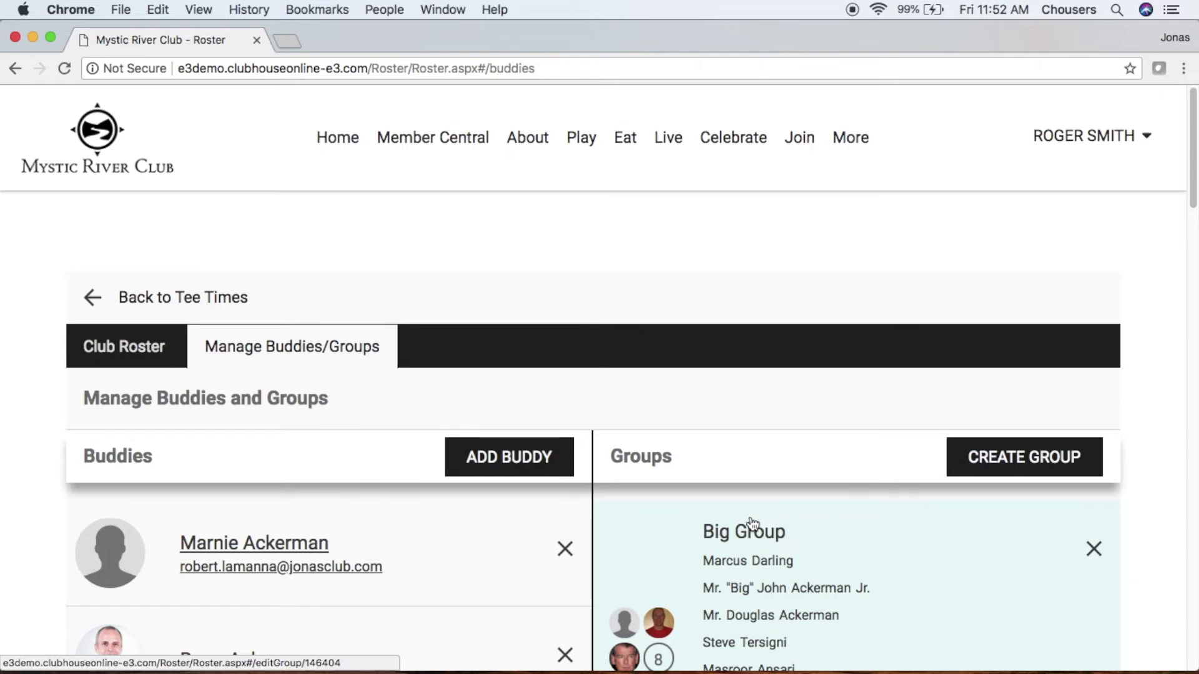
- Open the empty Relatives group's page from the Groups list
scroll(753, 524, "down", 10)
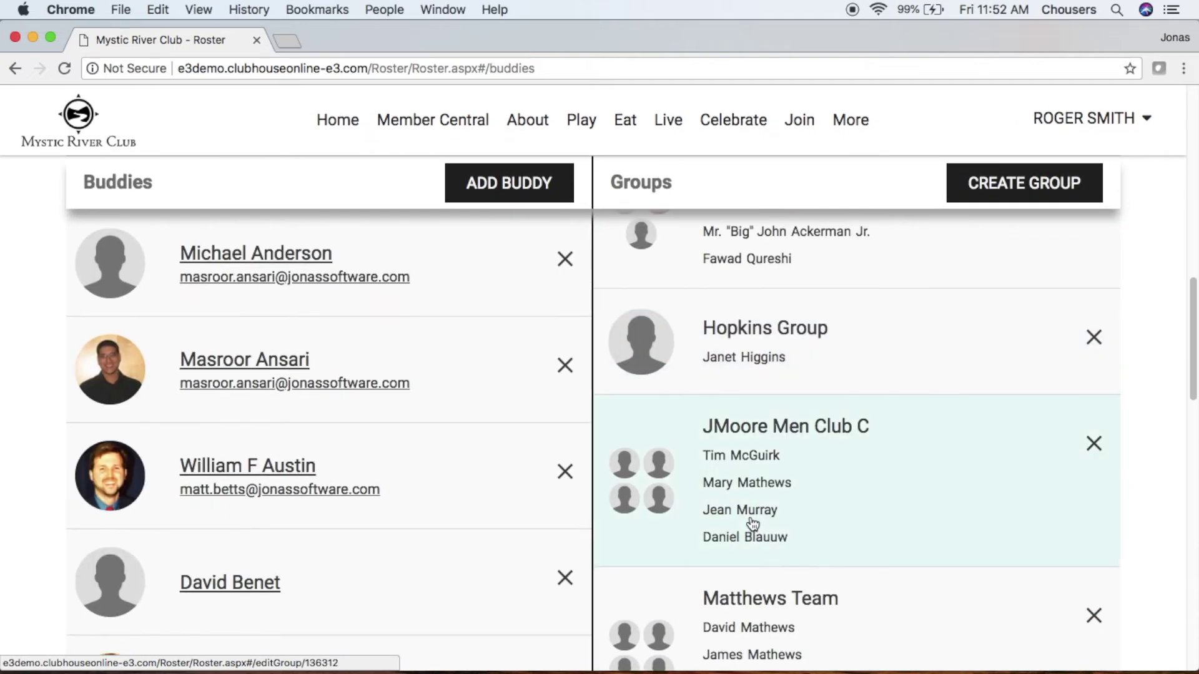
scroll(753, 523, "down", 10)
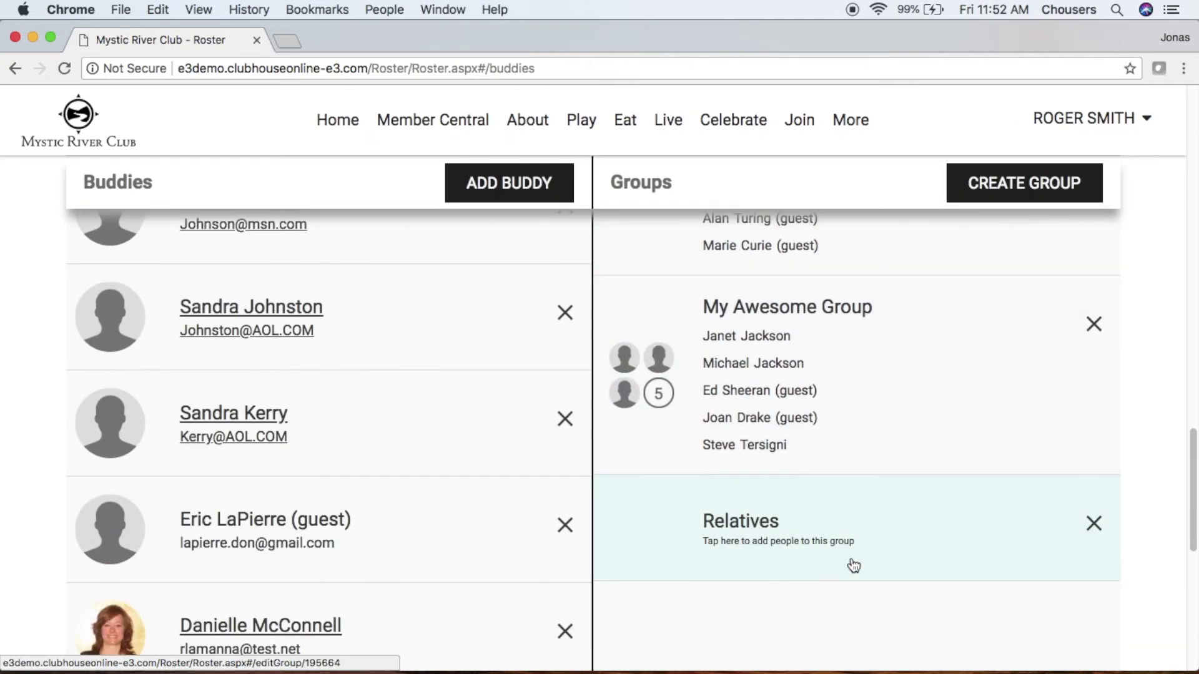
left_click(886, 542)
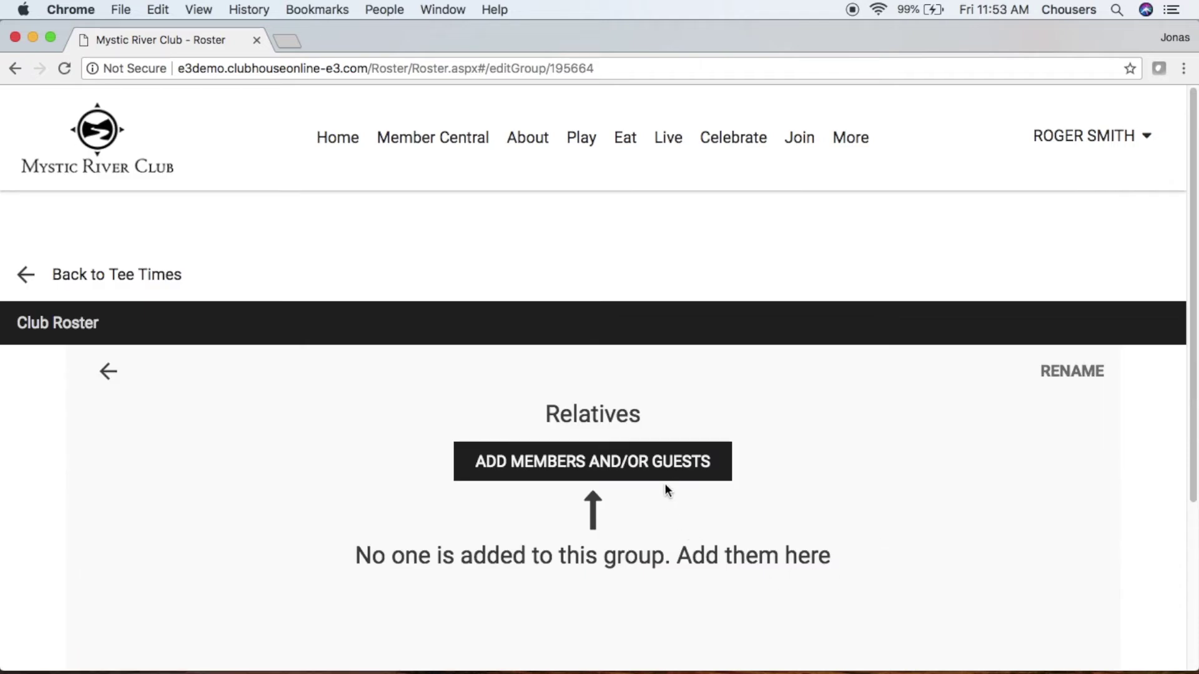
- Add a club member found by surname search to the Relatives group
left_click(663, 468)
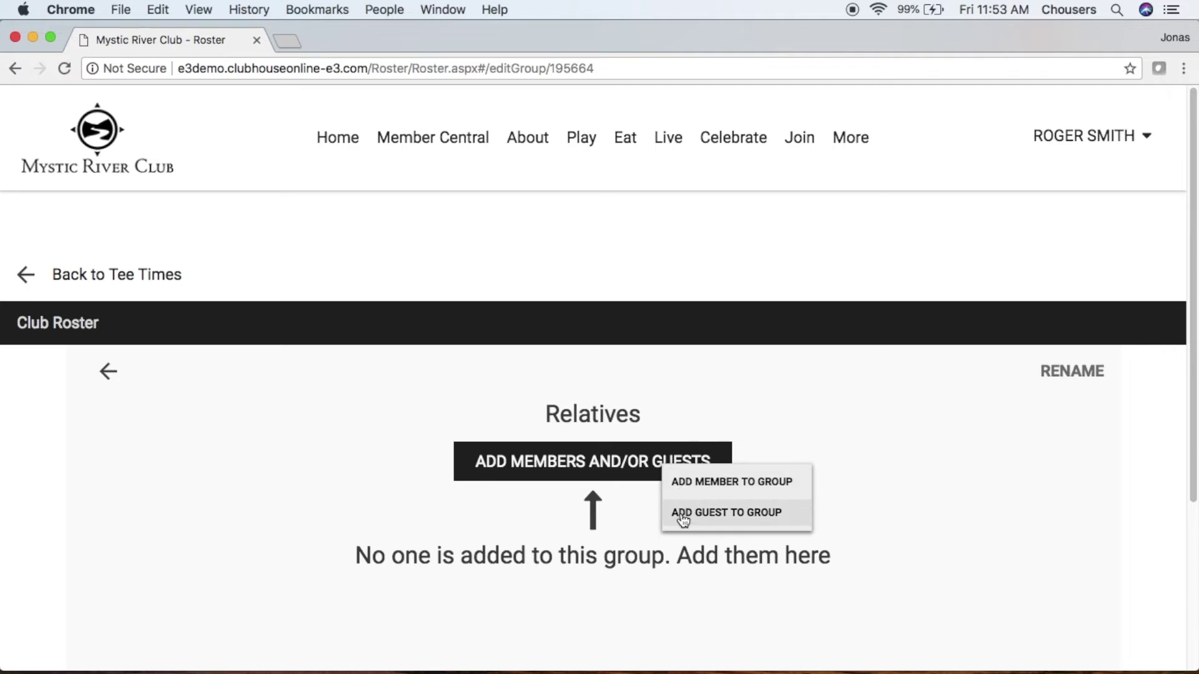
left_click(697, 489)
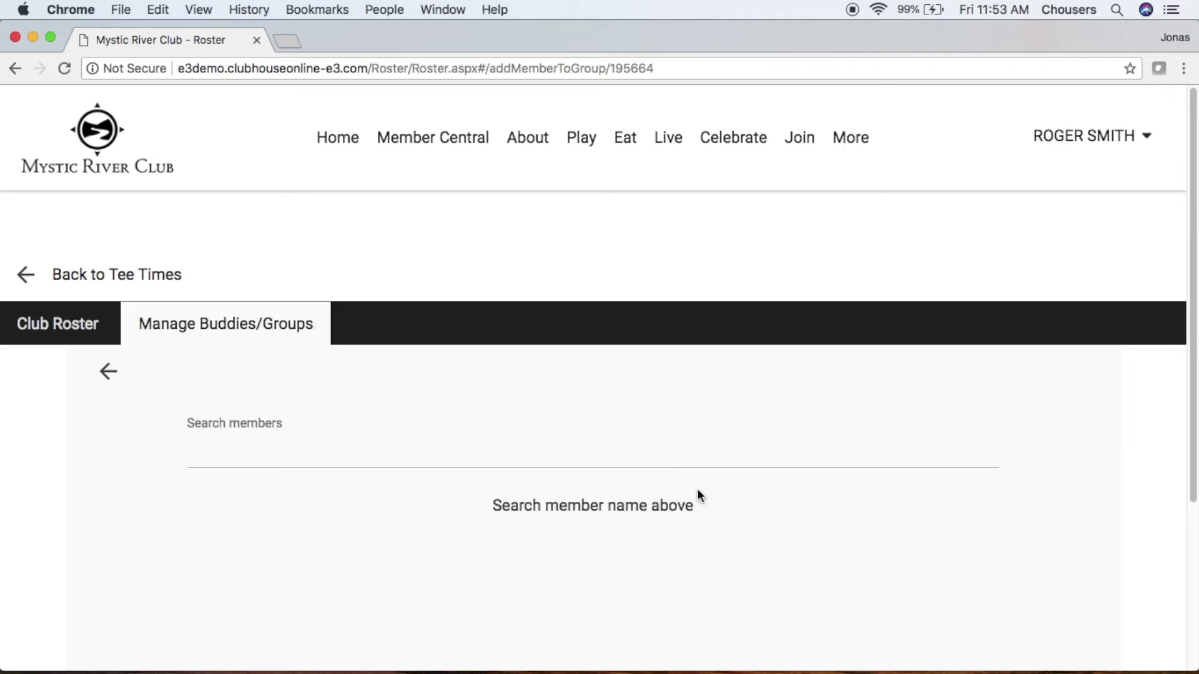
type("smith")
left_click(625, 588)
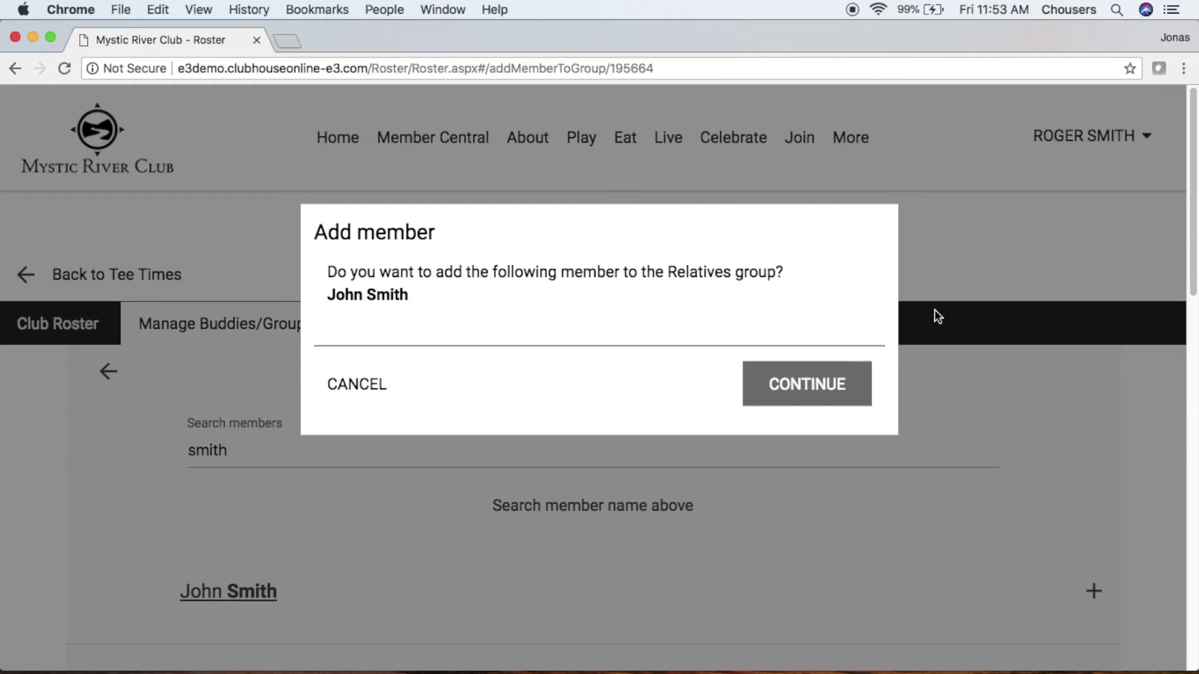
left_click(815, 400)
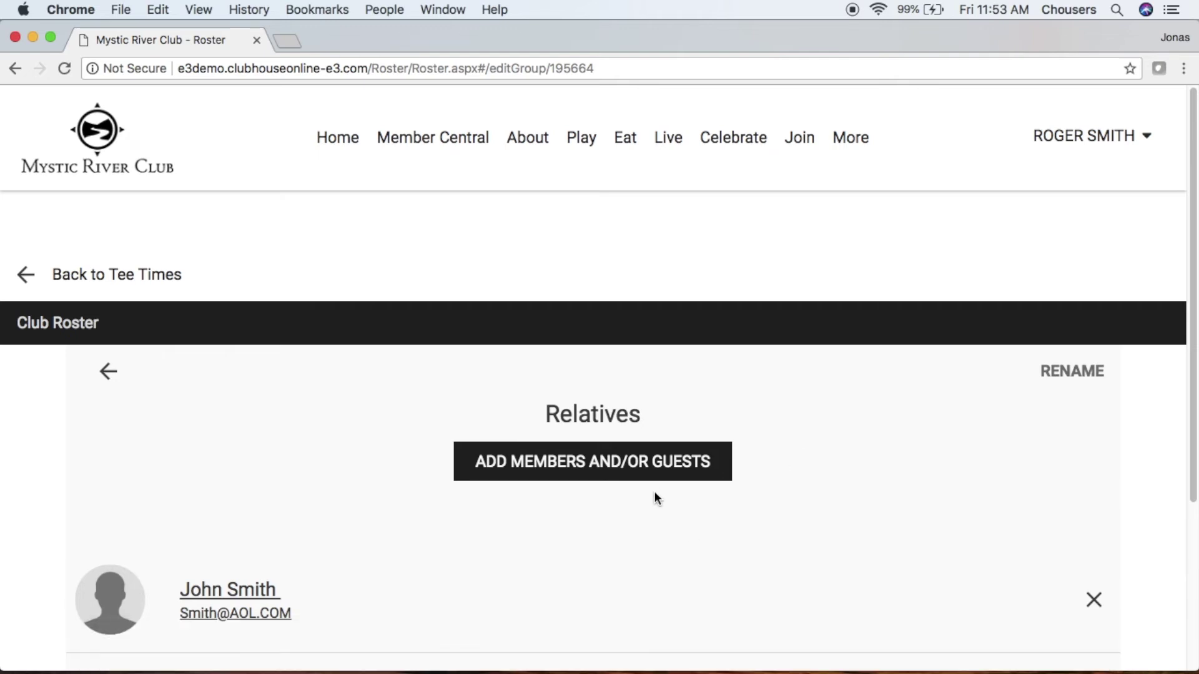
left_click(656, 469)
- Add a guest by full name to Relatives, then return to the buddies and groups overview
left_click(677, 518)
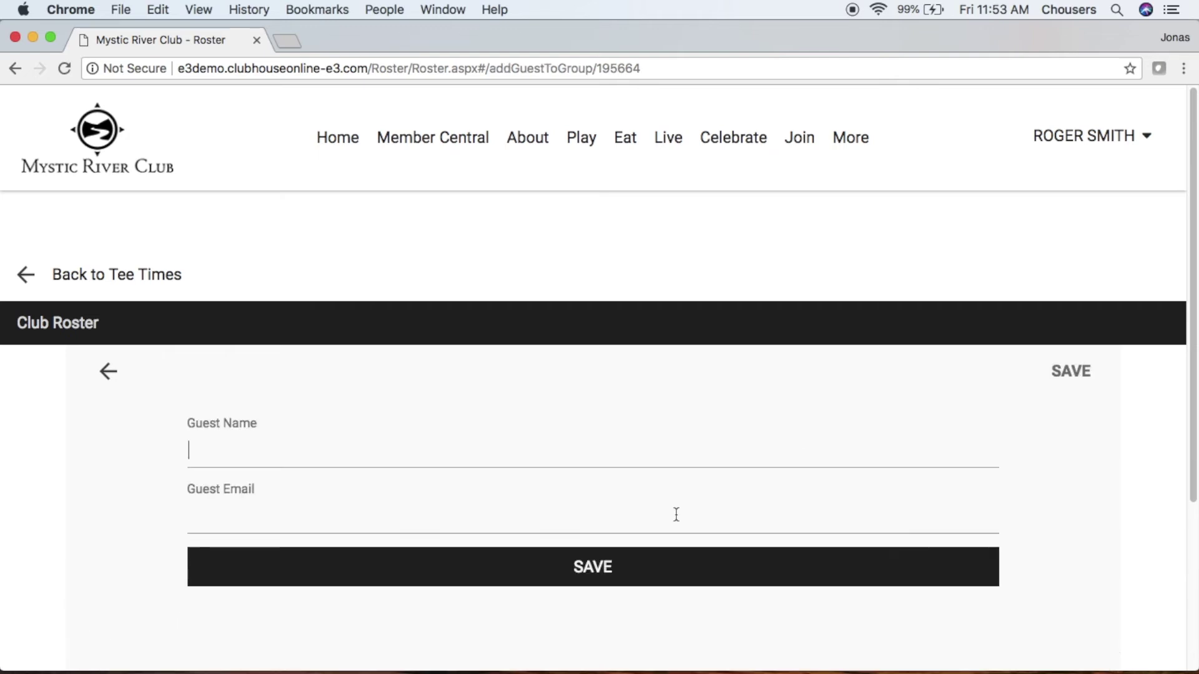
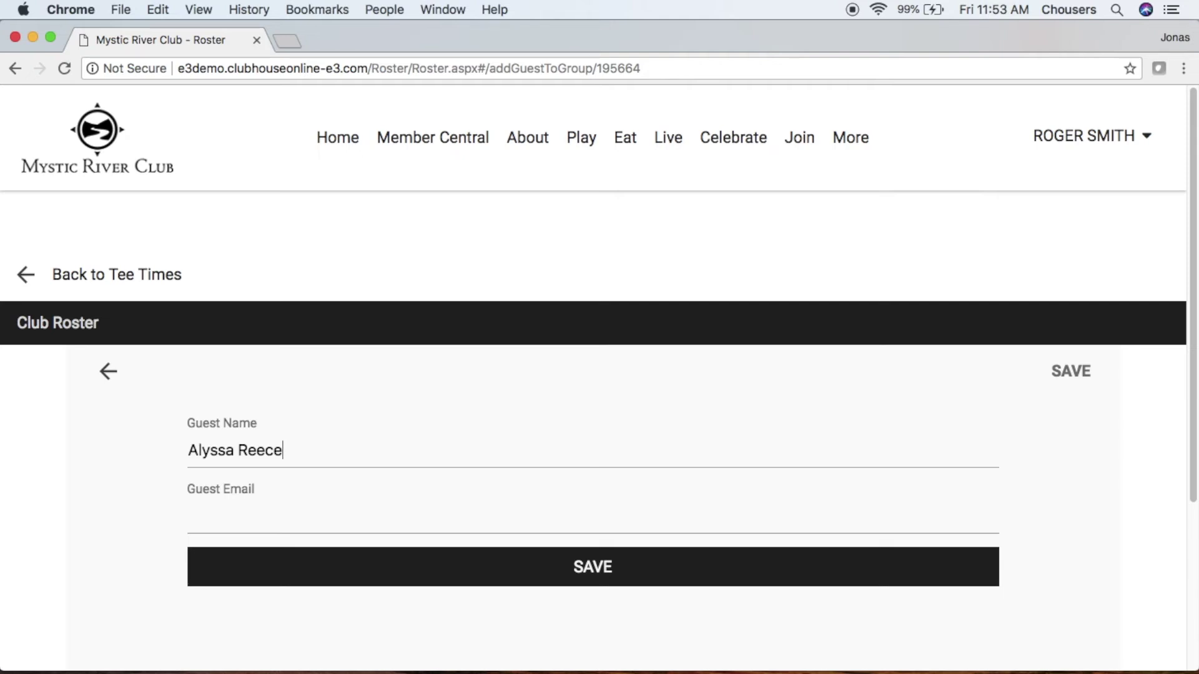
left_click(666, 571)
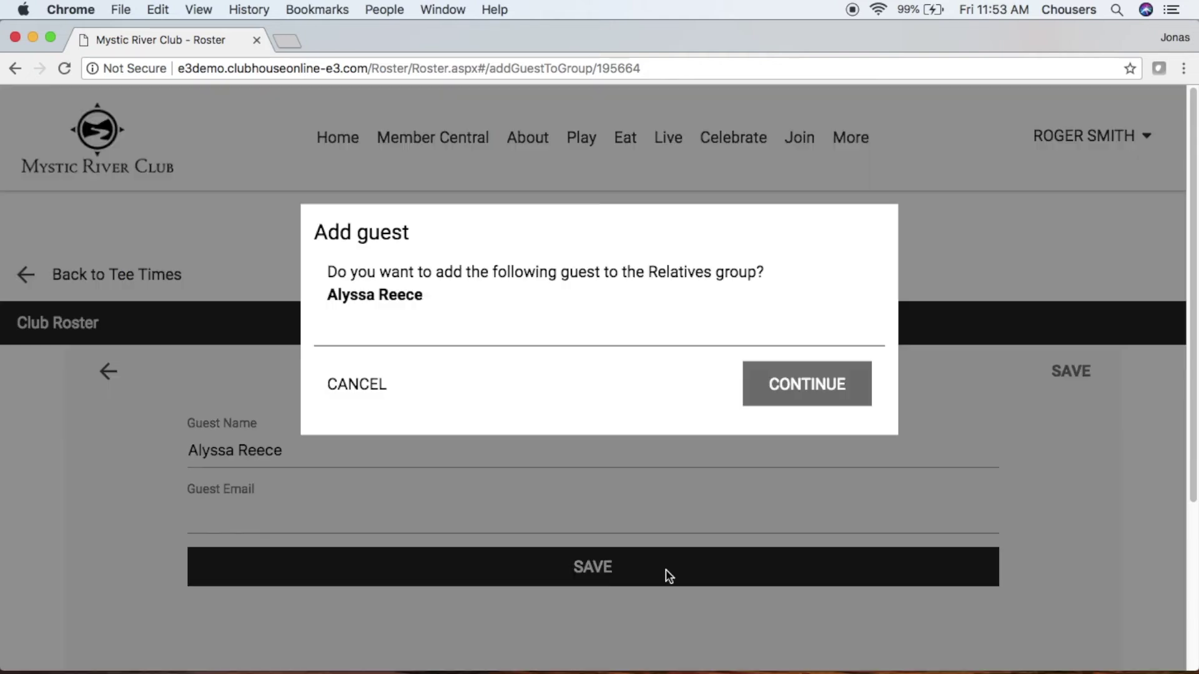
left_click(829, 388)
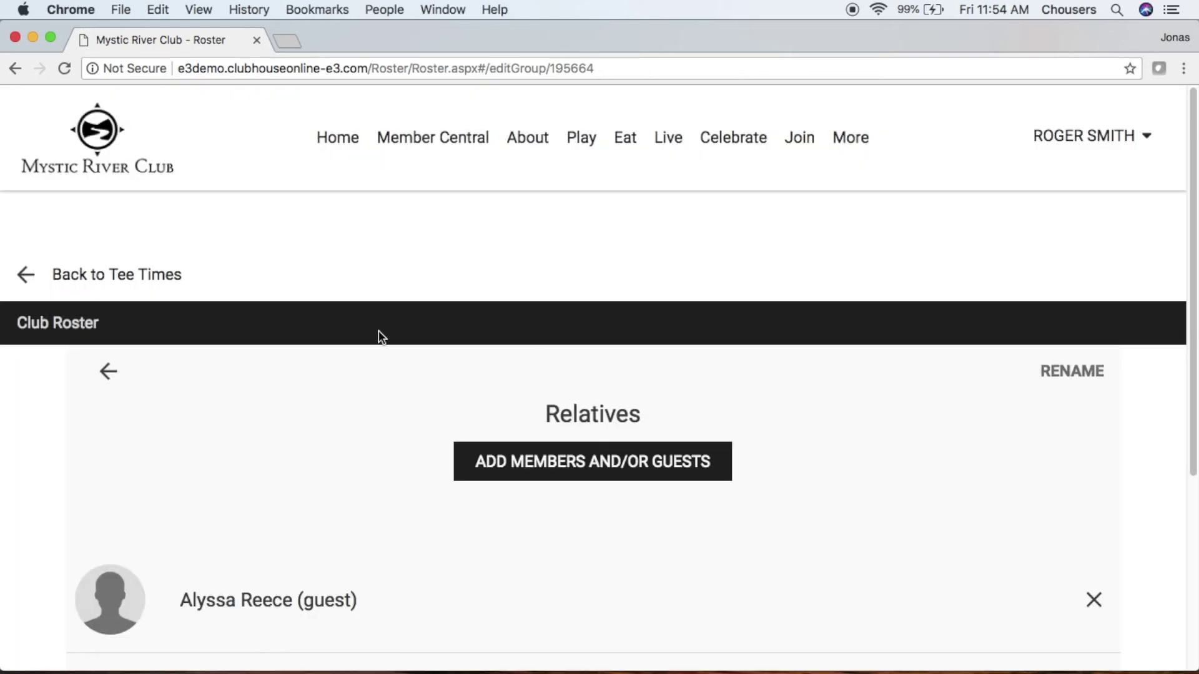
left_click(108, 372)
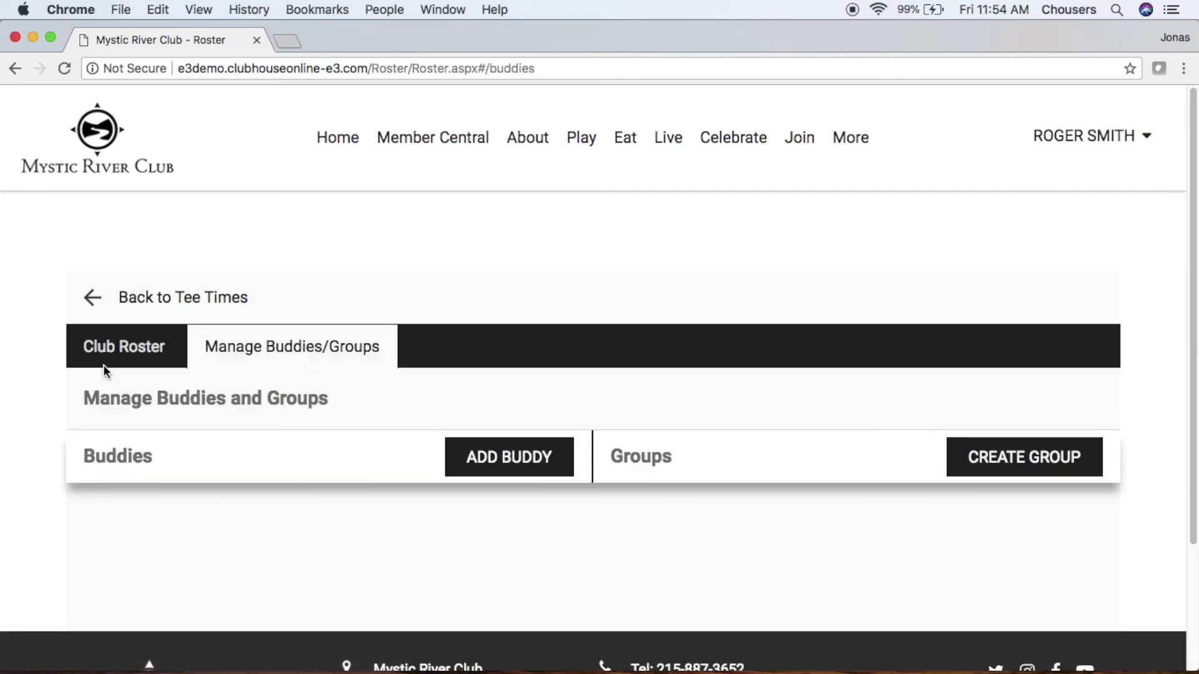
scroll(104, 368, "down", 10)
scroll(106, 373, "down", 15)
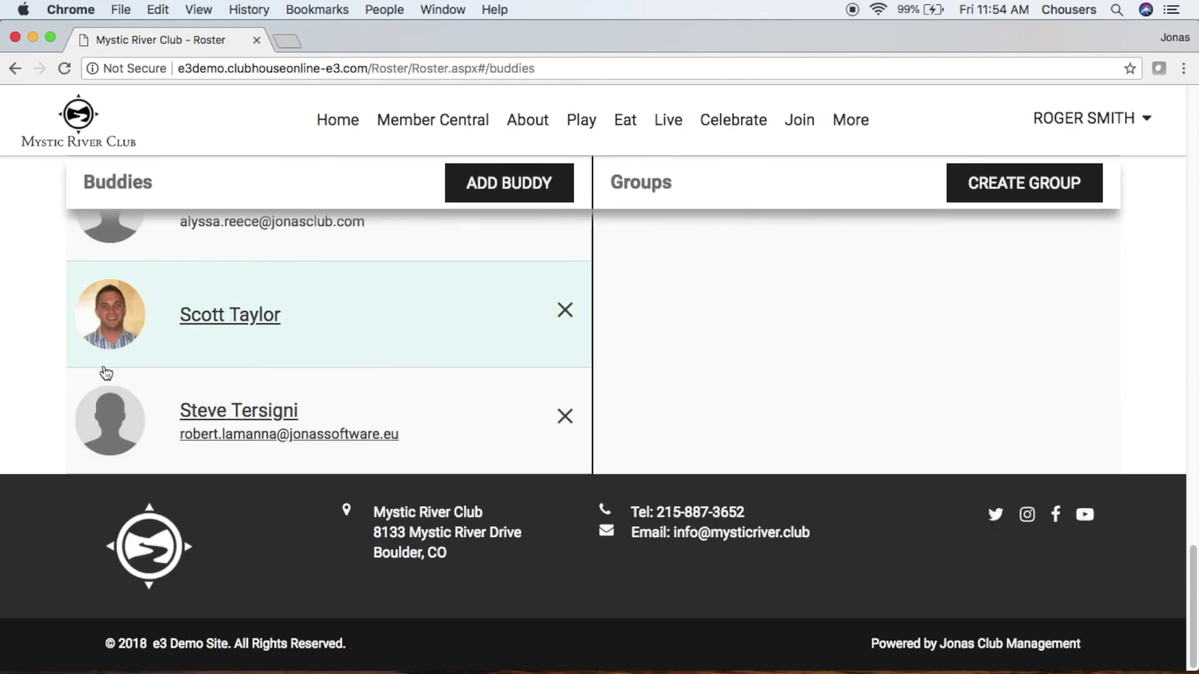
scroll(102, 375, "up", 8)
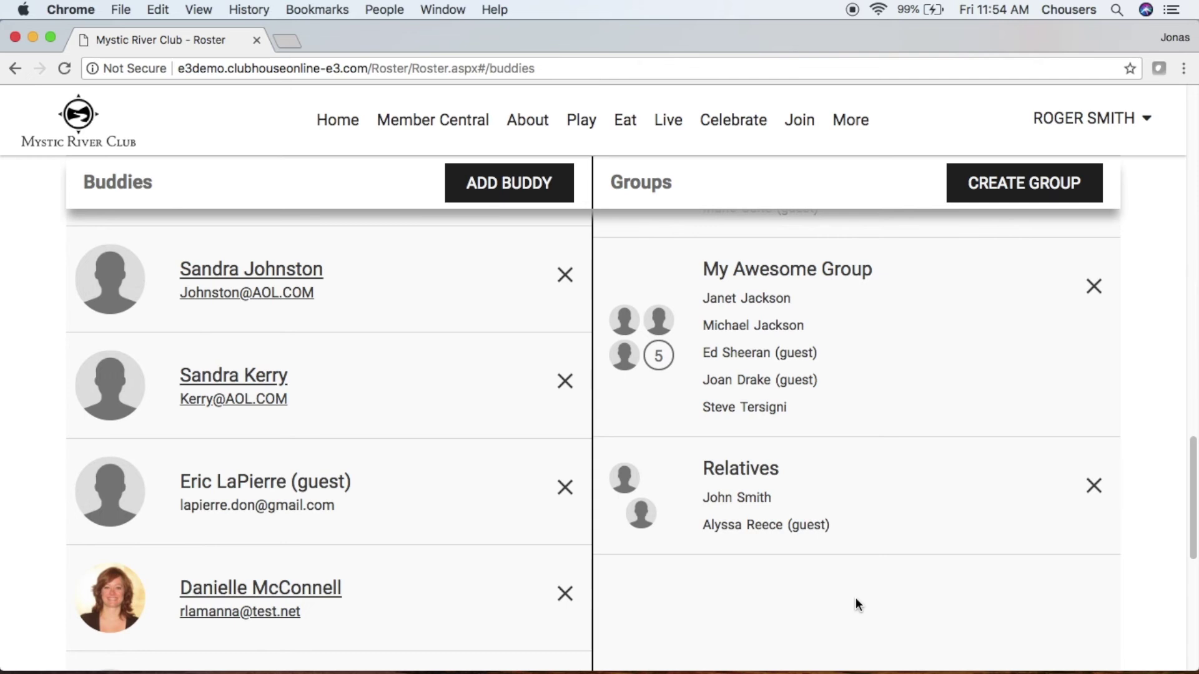
scroll(473, 487, "up", 2)
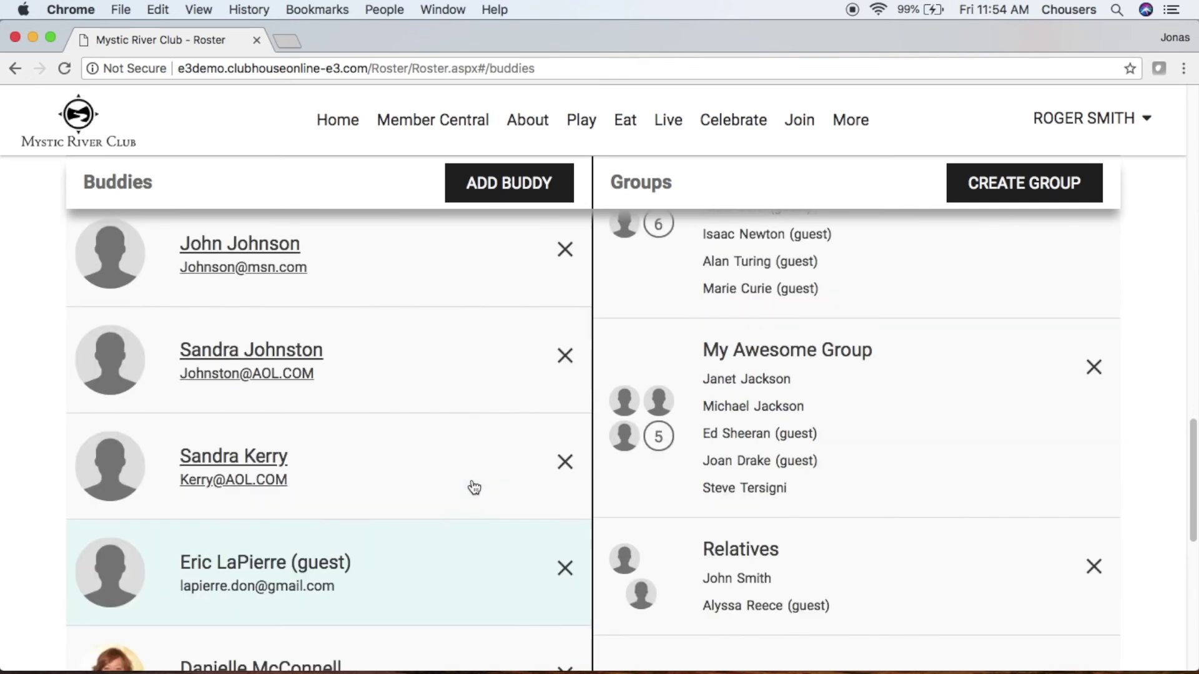
- Remove a club member from the buddies list, confirming with YES, REMOVE
left_click(566, 263)
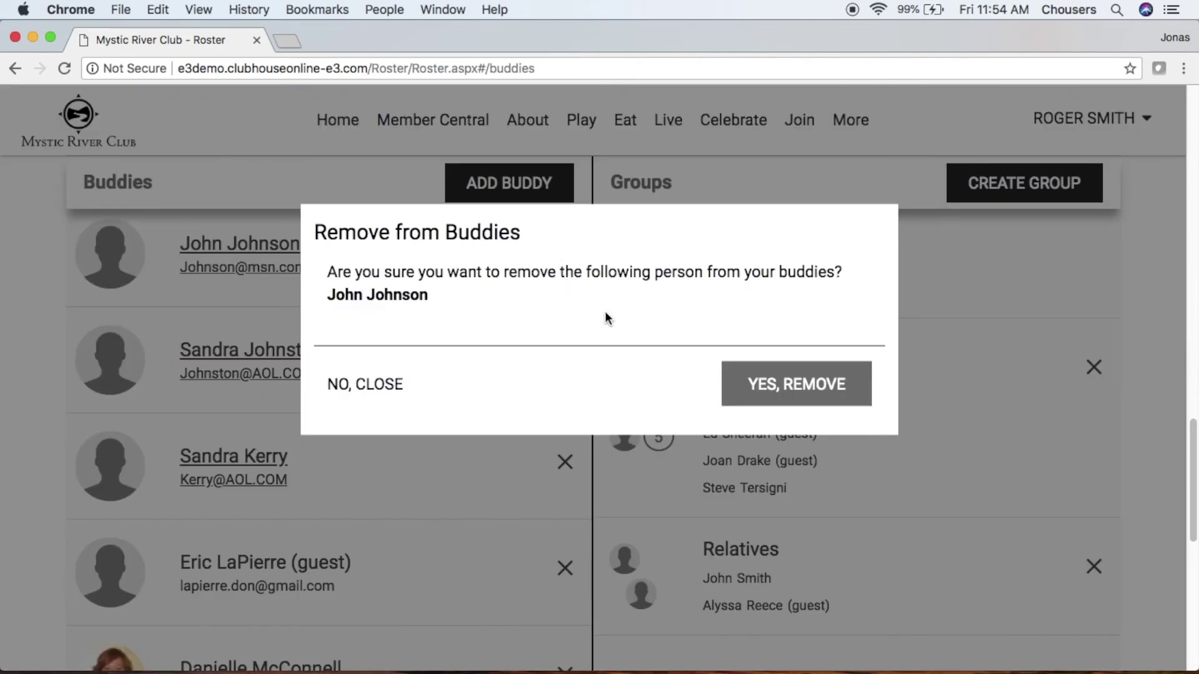
left_click(846, 404)
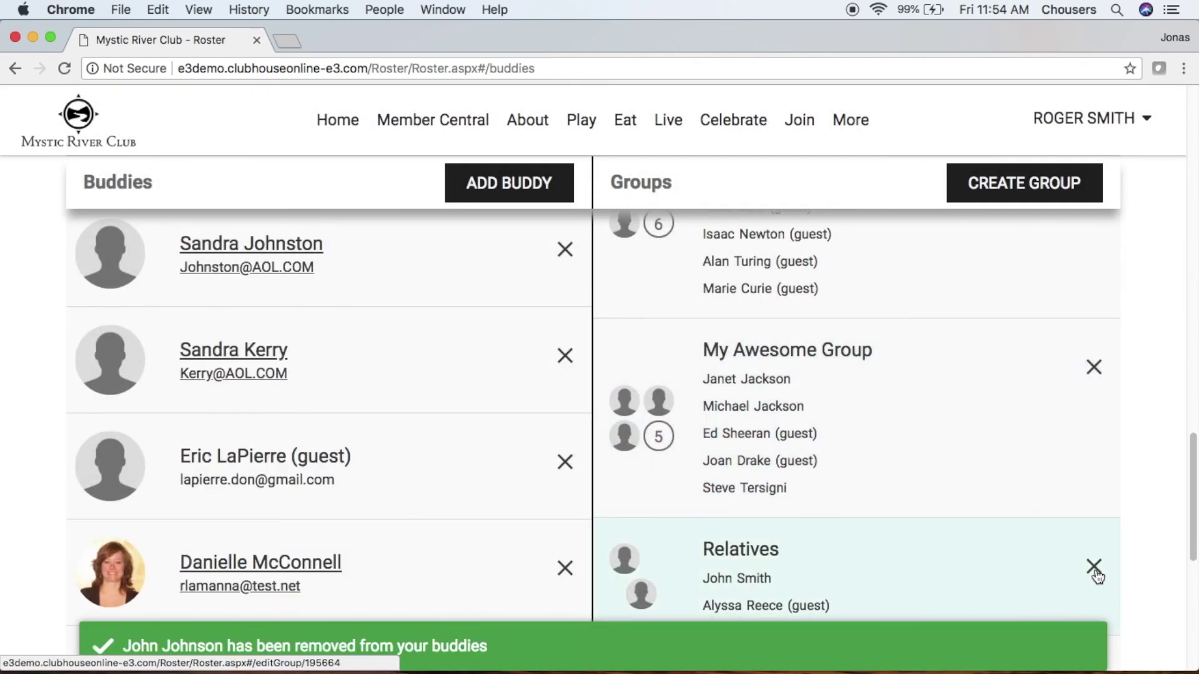
- Remove the guest from the Relatives group and confirm, leaving only the one club member
left_click(1035, 585)
scroll(1035, 585, "down", 3)
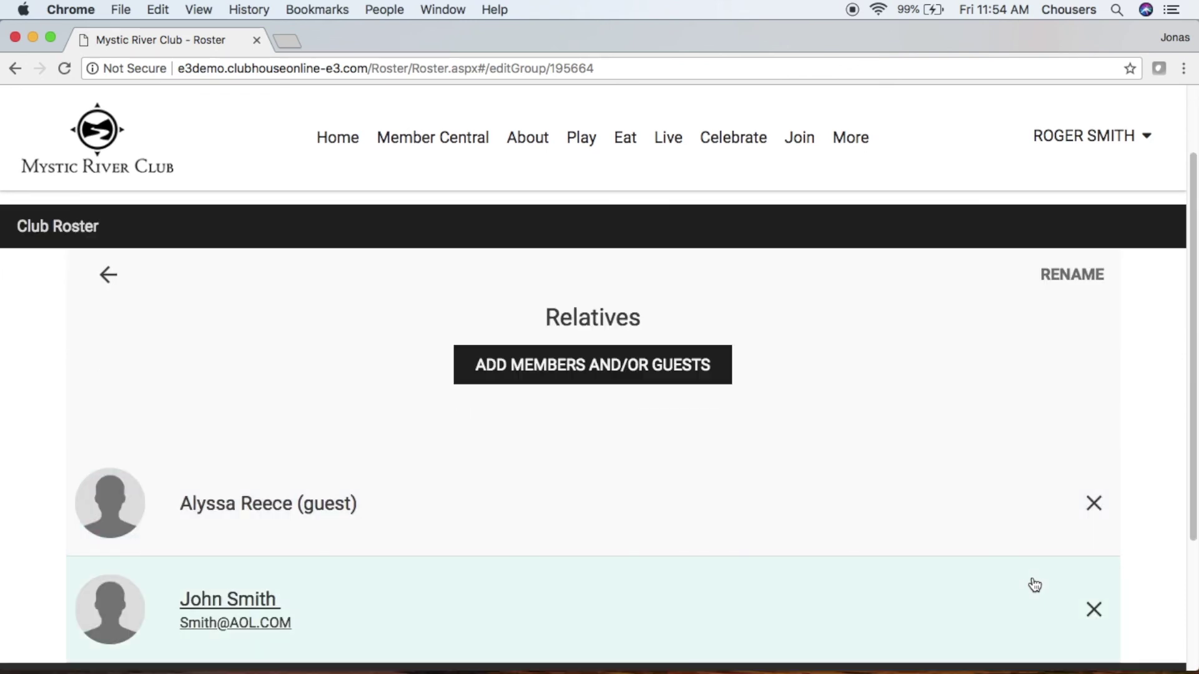
left_click(1093, 504)
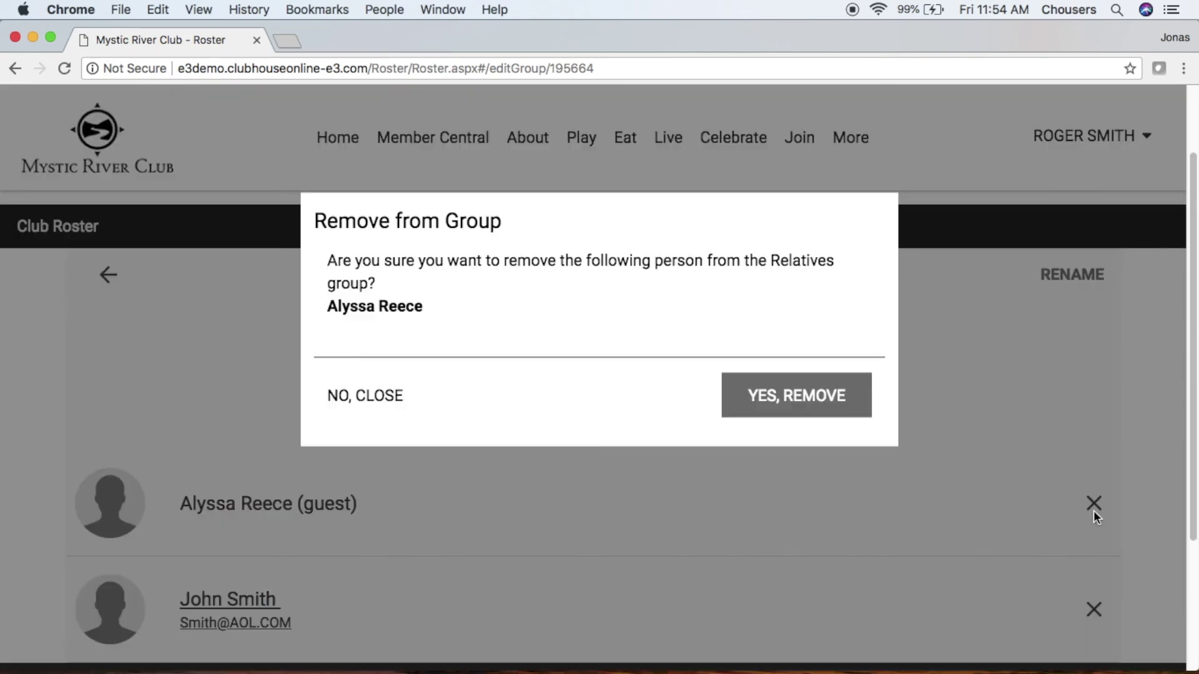
left_click(781, 403)
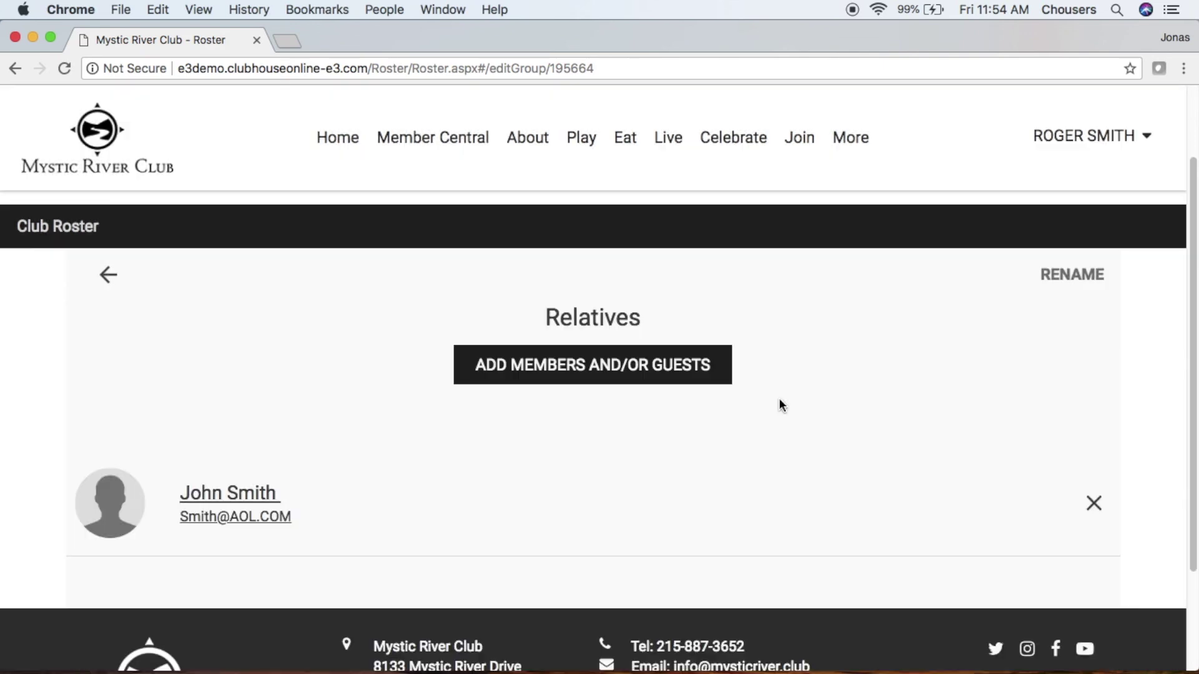